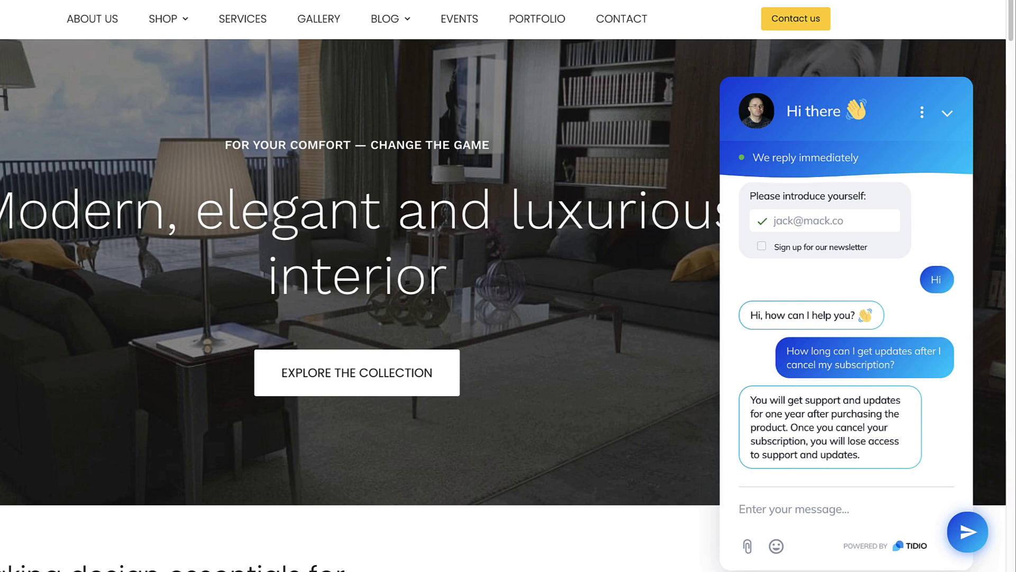
Ask the WordPress site's chat widget 'Is it easy to cancel?'.
text(Is it easy to cancel?)
key(Return)
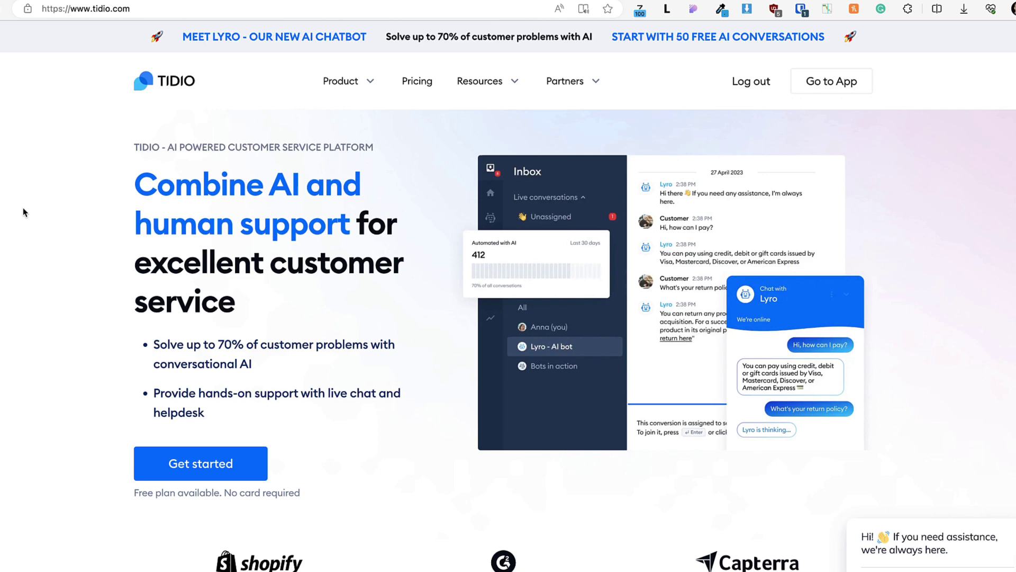
Open Tidio's Pricing page and scroll through the available plans.
click(417, 83)
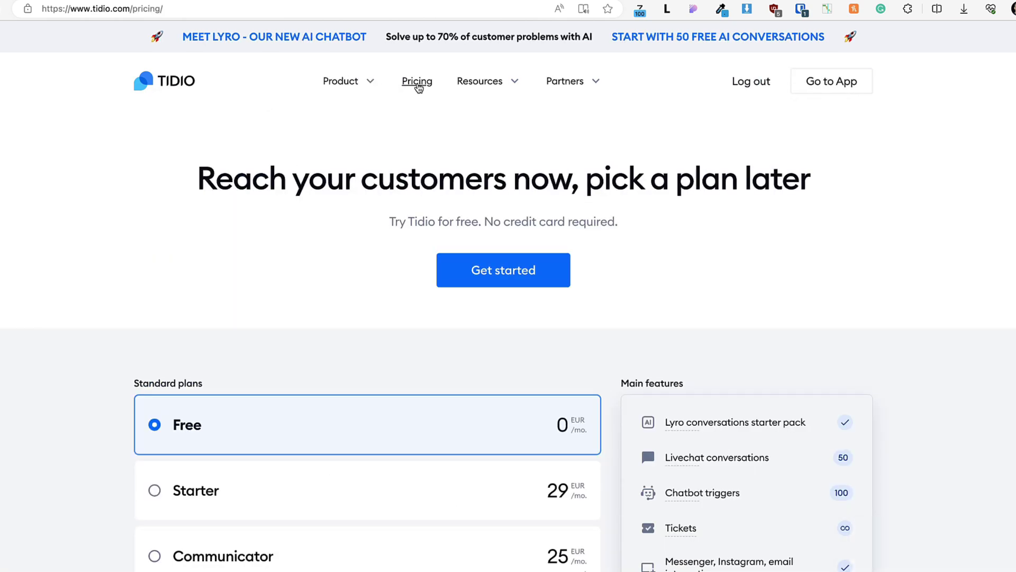
scroll(248, 186, down, 3)
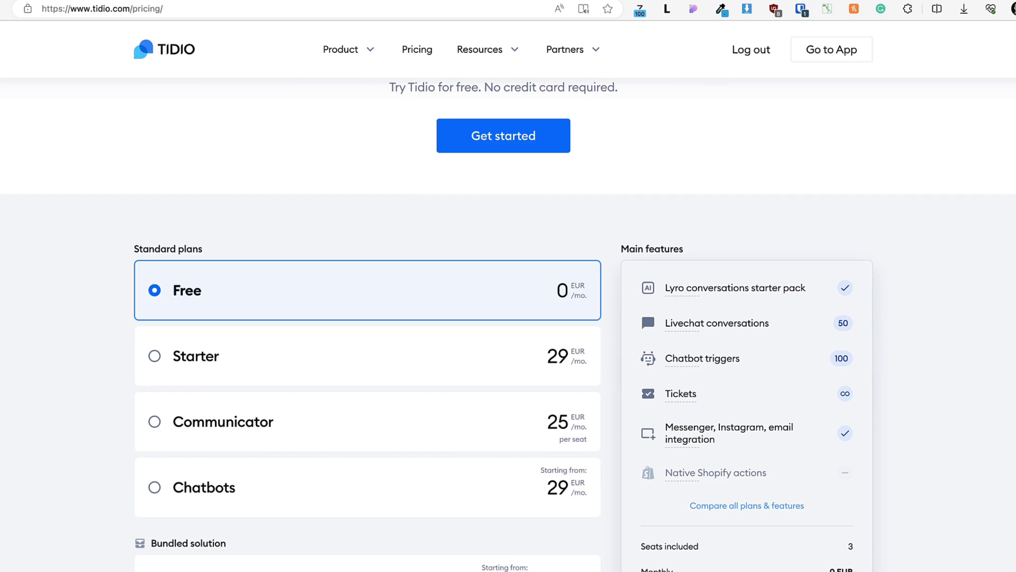
scroll(508, 326, down, 2)
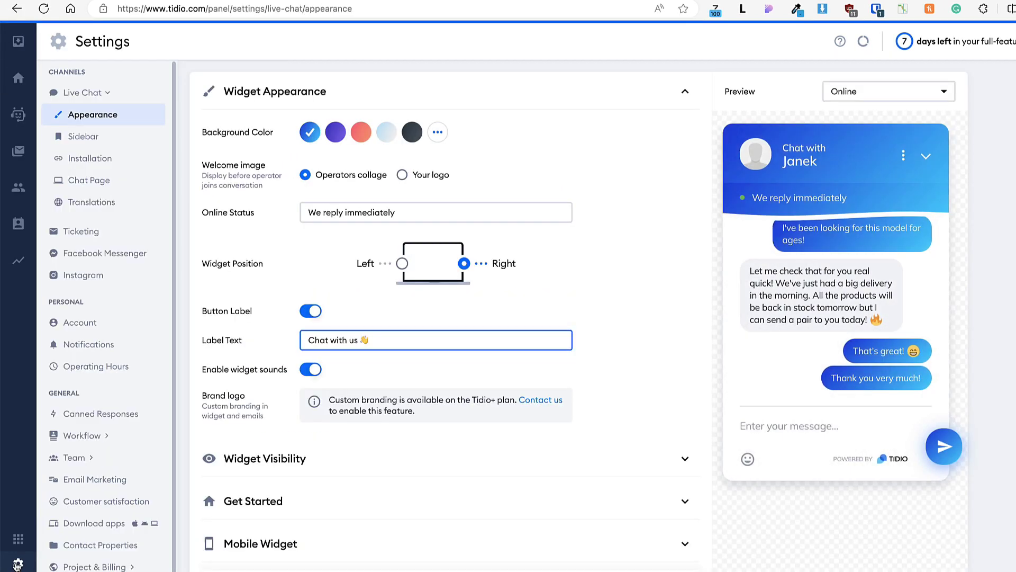
Glance at the conversations Inbox, then show the Chatbots Strategies templates.
click(18, 42)
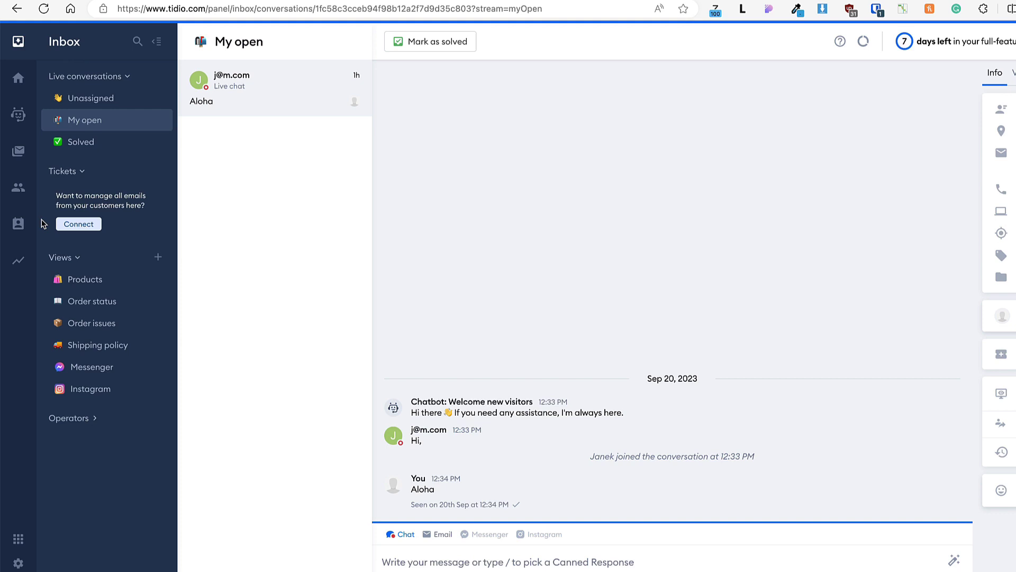
click(18, 118)
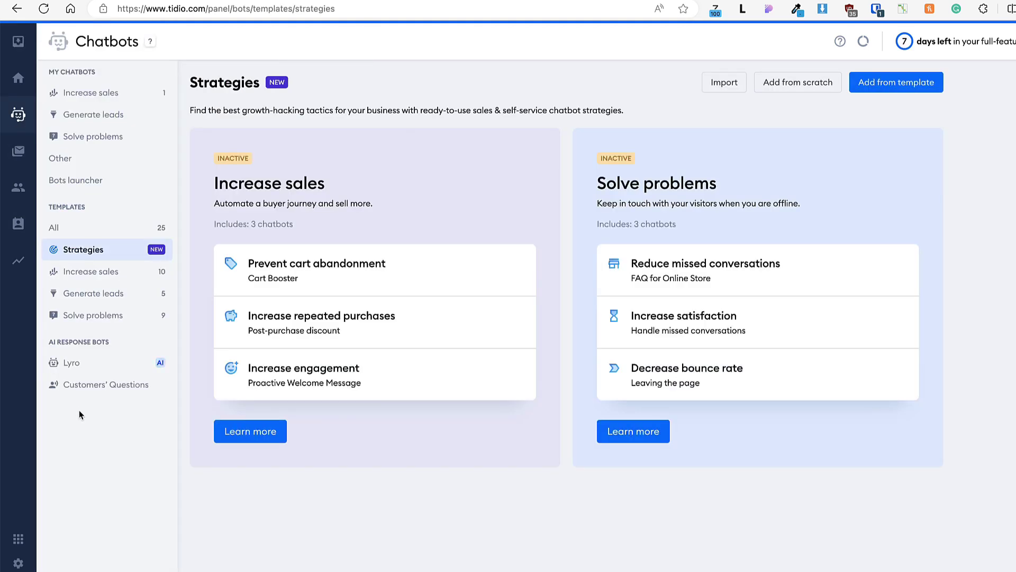
Open the Lyro AI bot, begin its setup, and accept the AI usage restrictions.
click(74, 364)
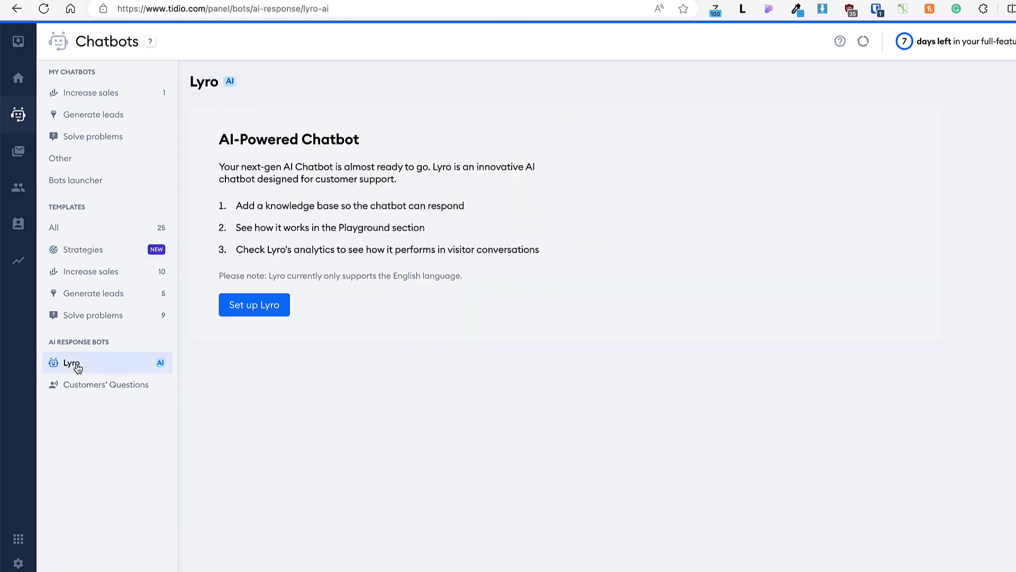
click(255, 313)
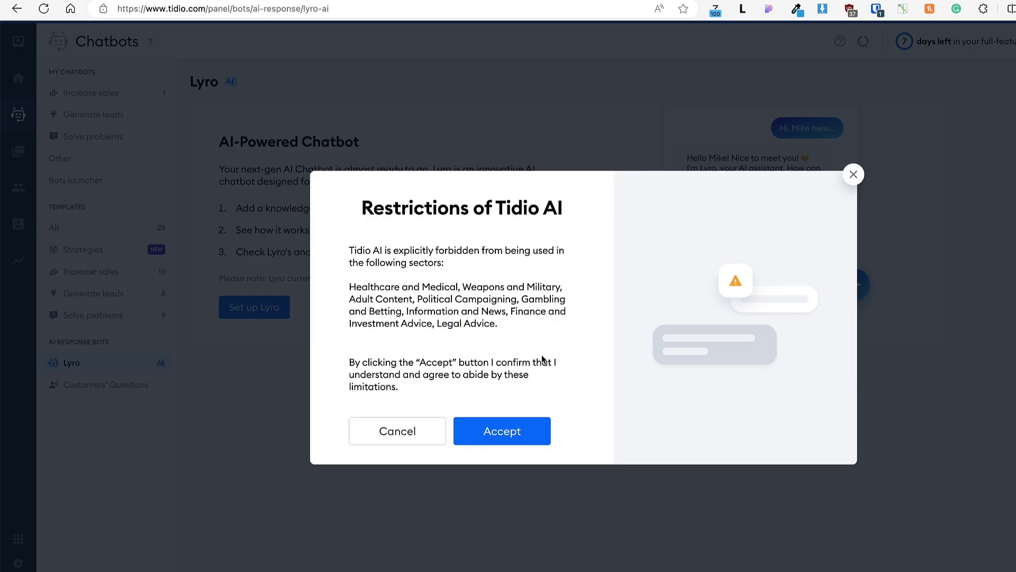
click(502, 430)
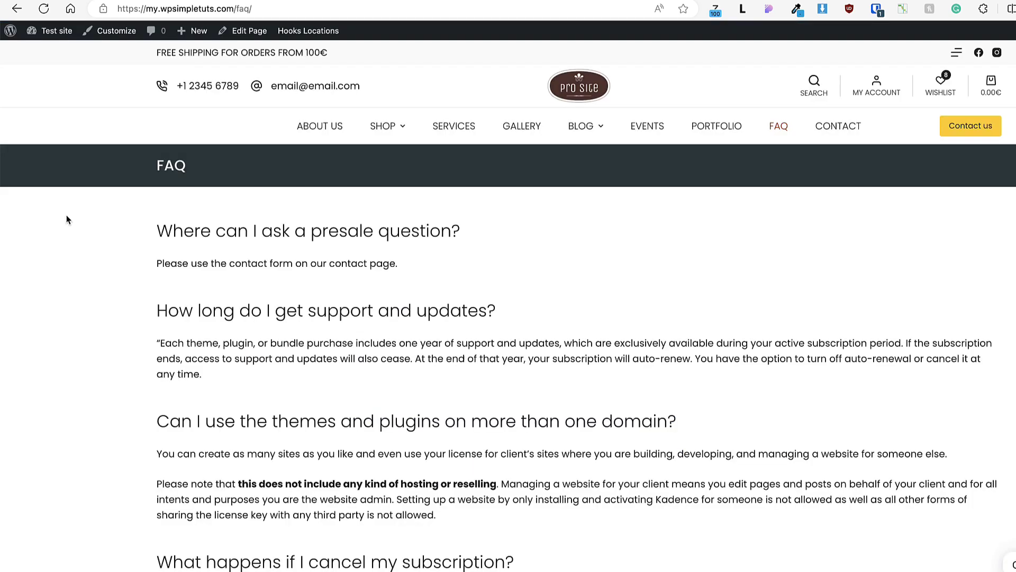
Copy the FAQ page URL from the site and import it into Lyro's knowledge.
scroll(67, 219, down, 4)
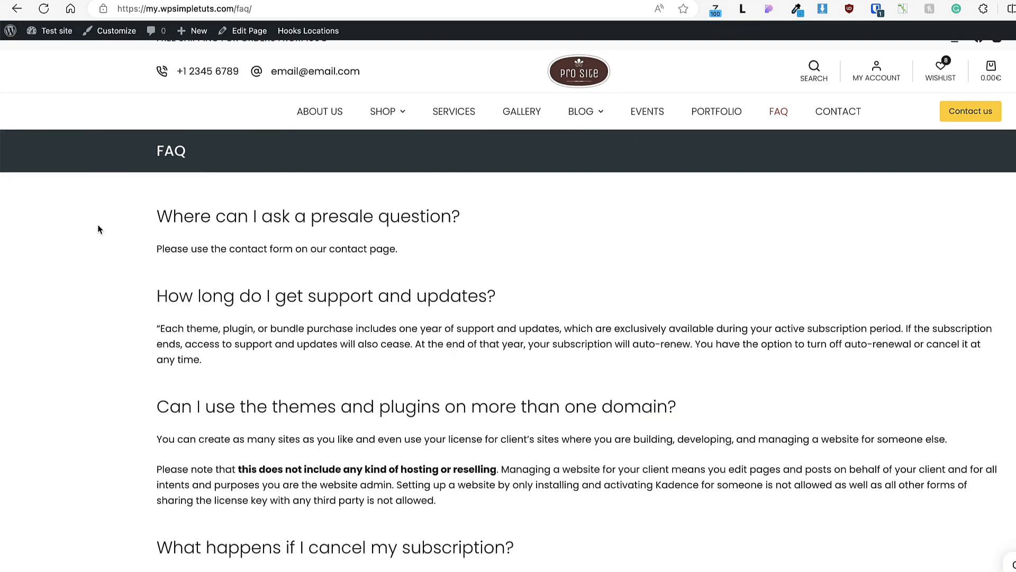
click(294, 9)
key(ctrl+c)
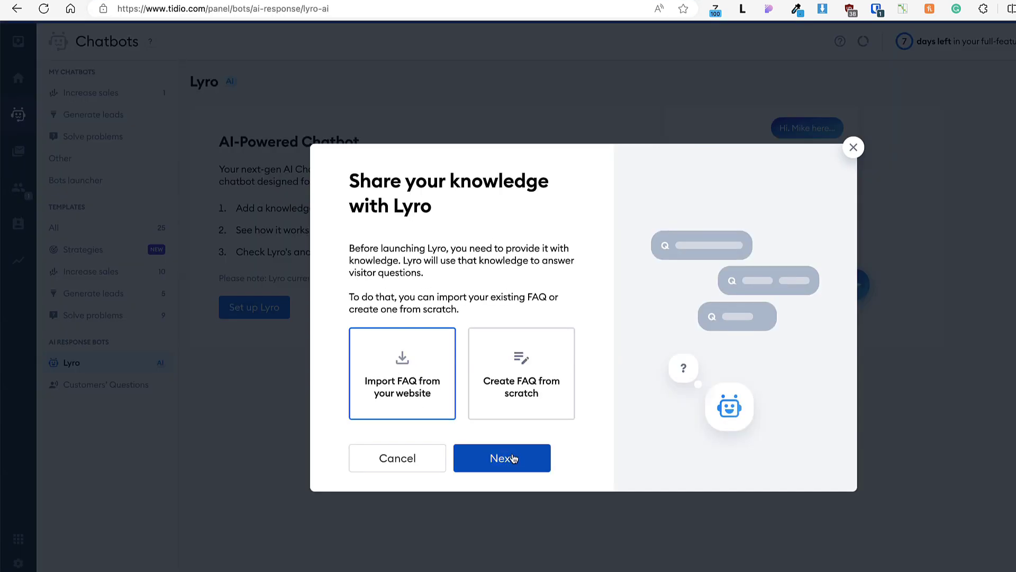
click(505, 456)
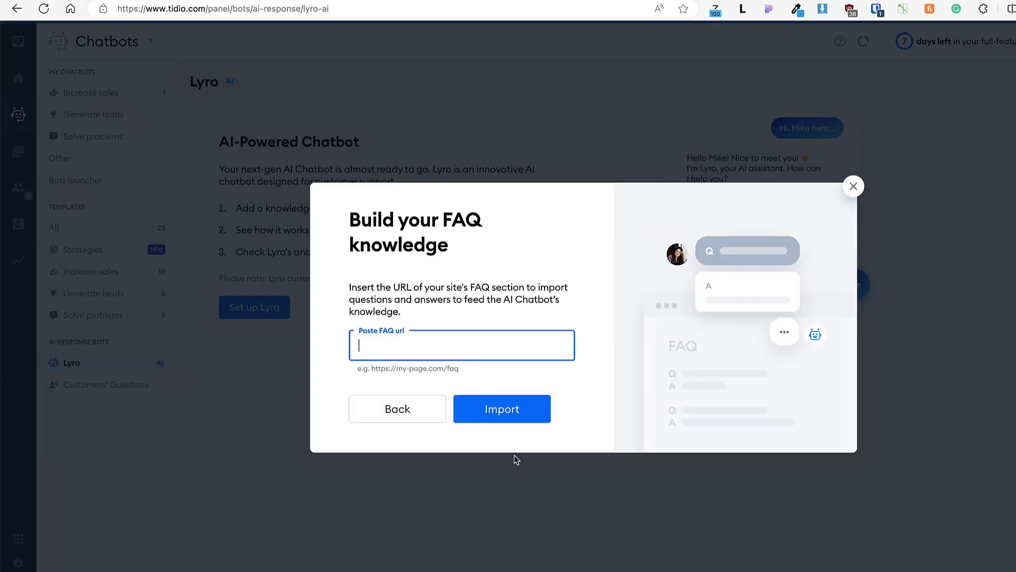
click(483, 350)
key(ctrl+v)
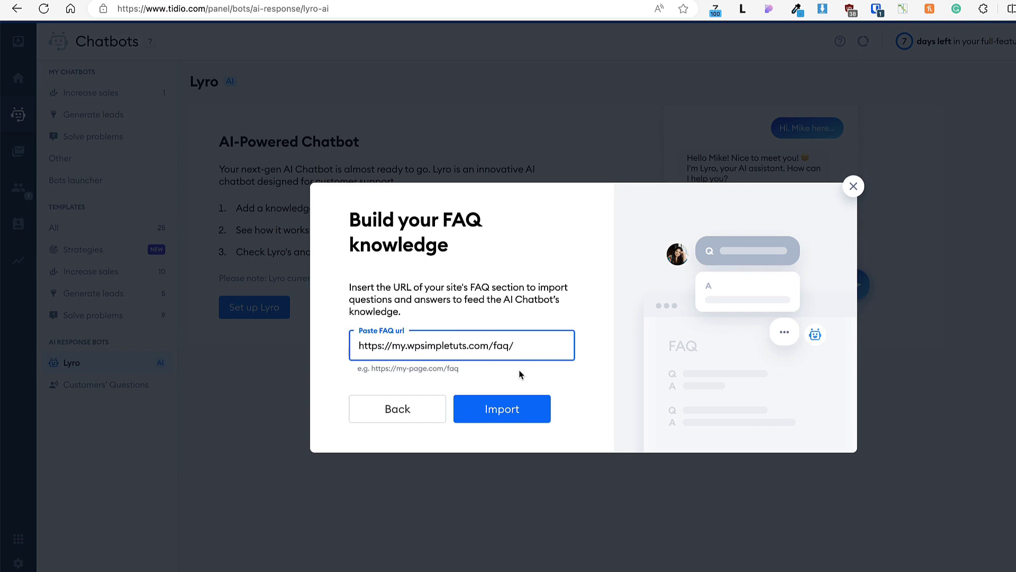
click(503, 416)
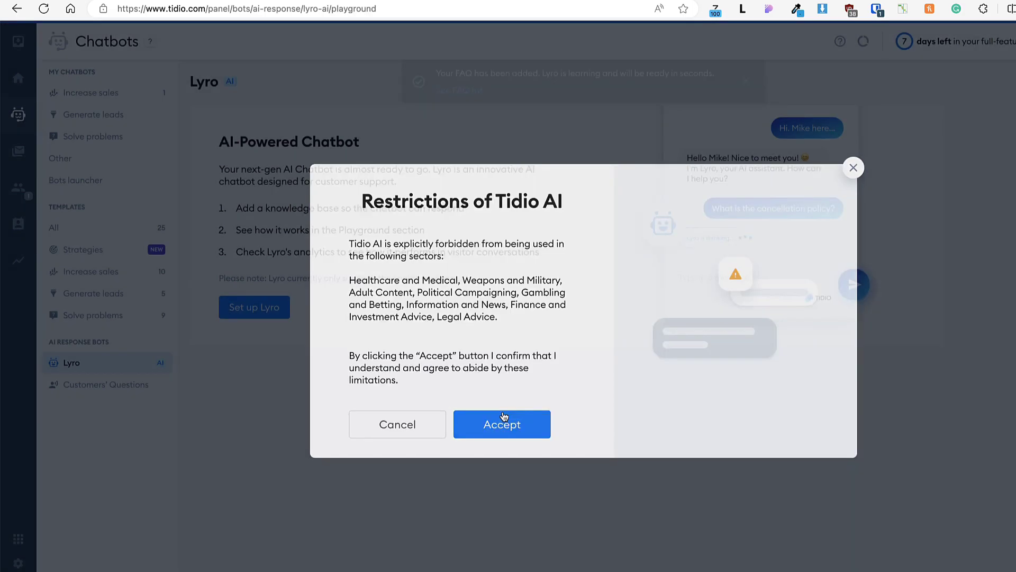
Accept the AI restrictions and fill in the playground's pre-chat email field.
click(503, 416)
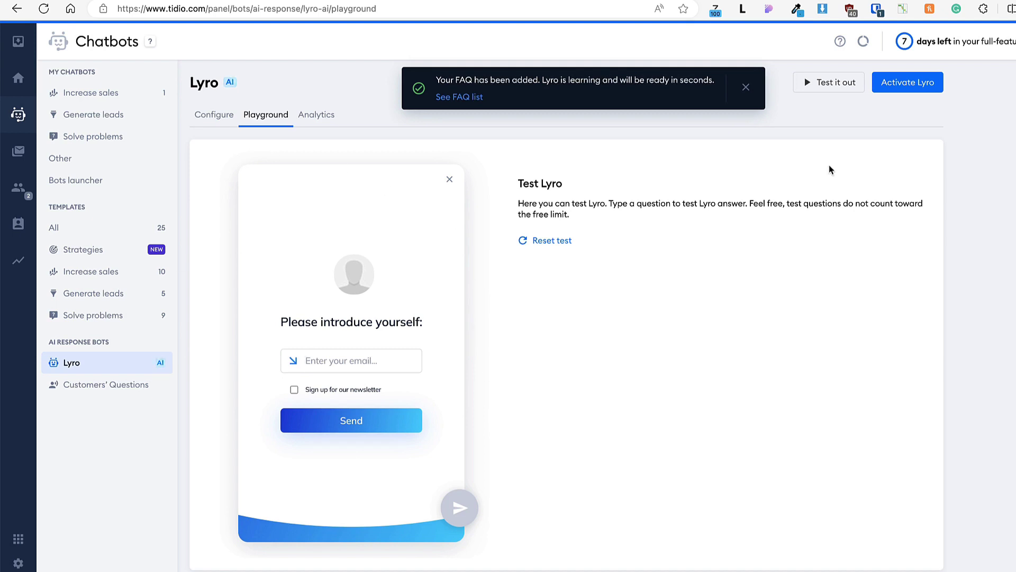
text(jack@)
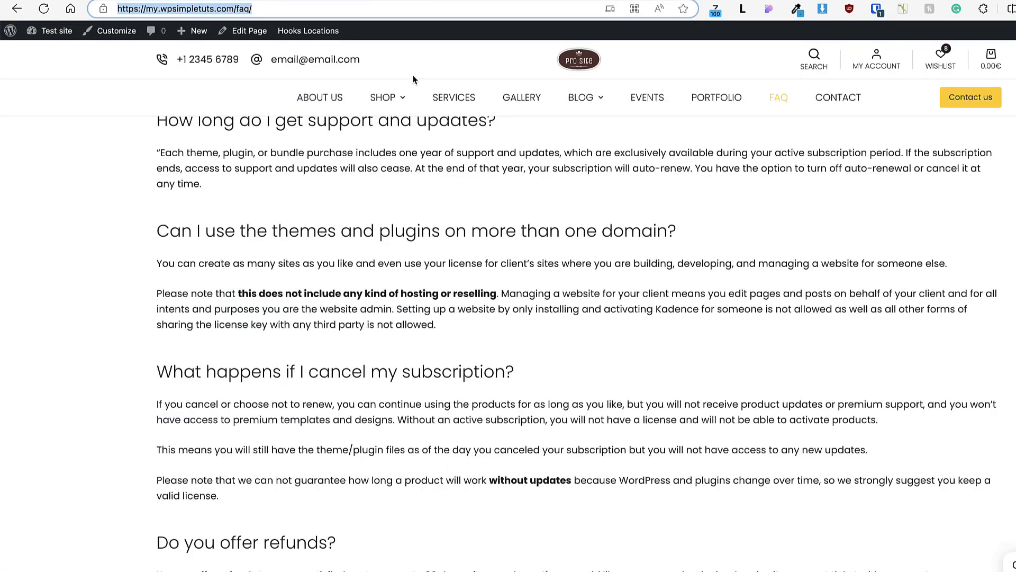
scroll(355, 269, up, 1)
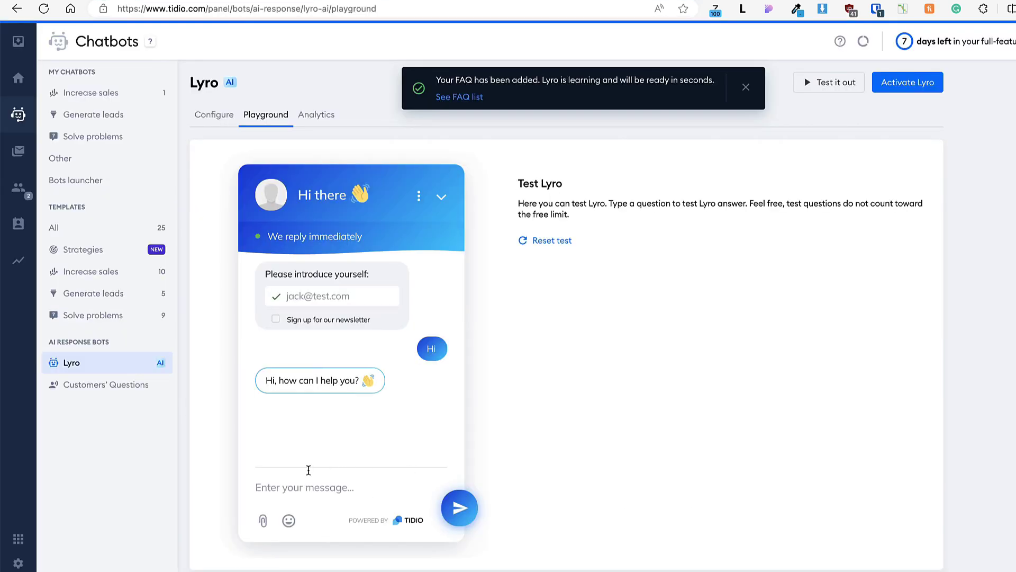
Ask Lyro how long updates continue after cancelling and read its answer.
click(274, 483)
text(How long can I get updates after I cancel my subscription?)
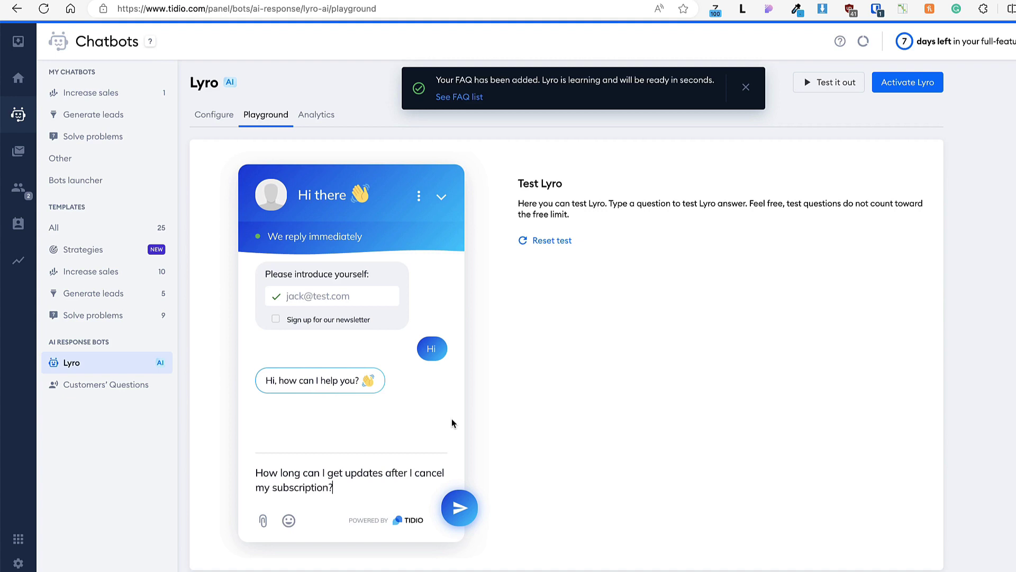
key(Return)
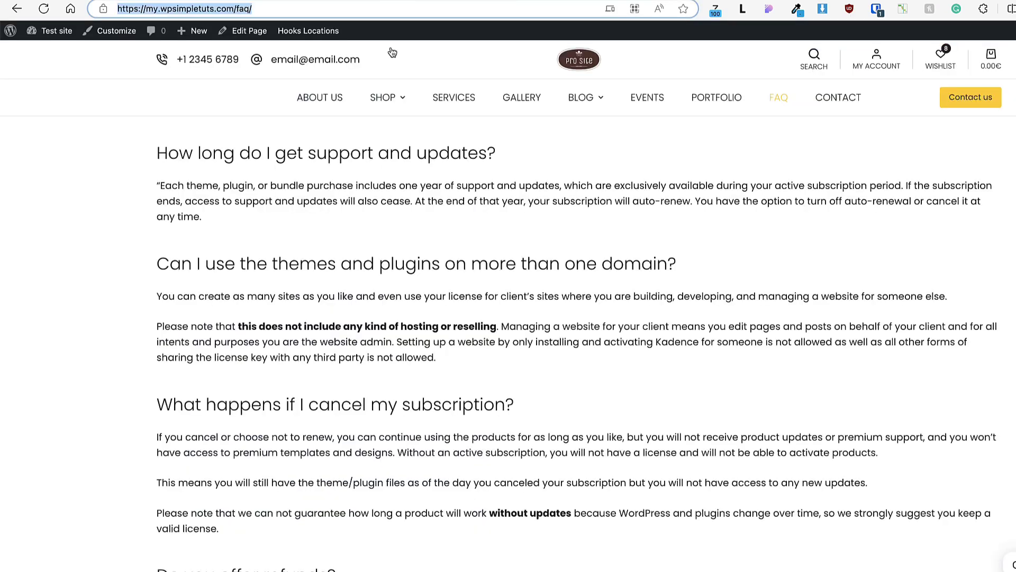
scroll(264, 328, up, 1)
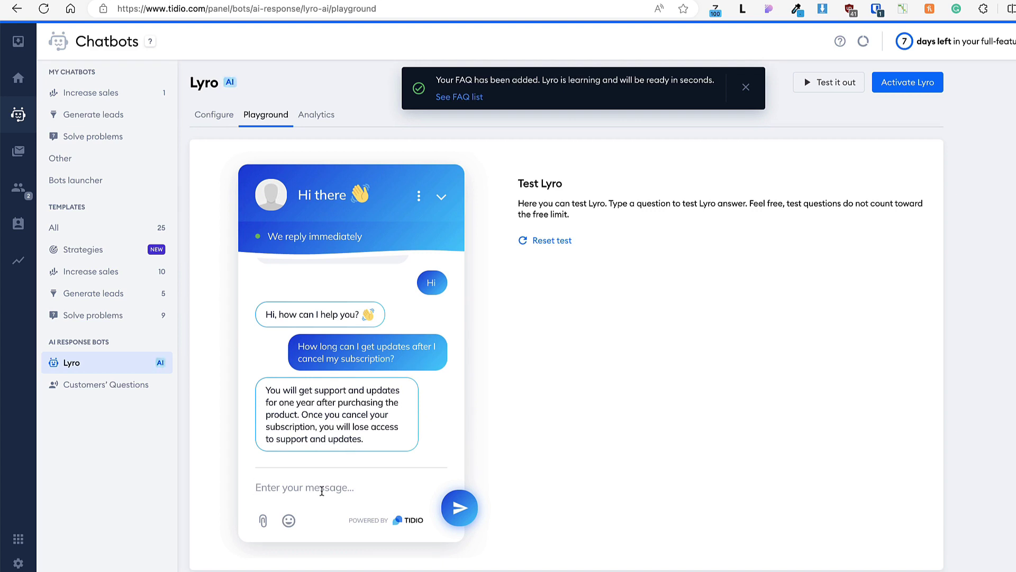
Ask Lyro 'Is it easy to cancel my subscription?' and compare its answer with the FAQ's cancel steps.
text(Is it easy to cancel my subscription?)
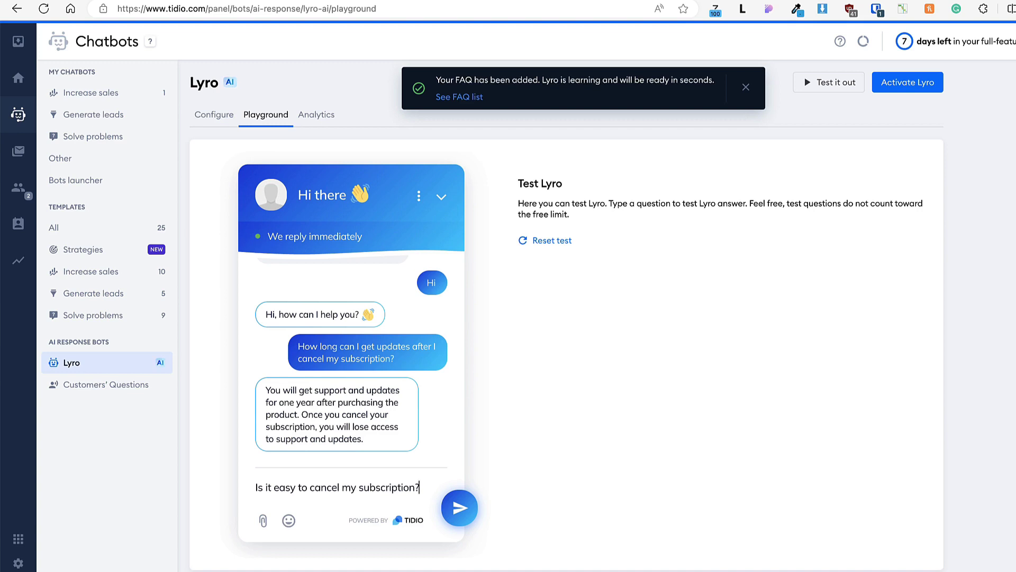
key(Return)
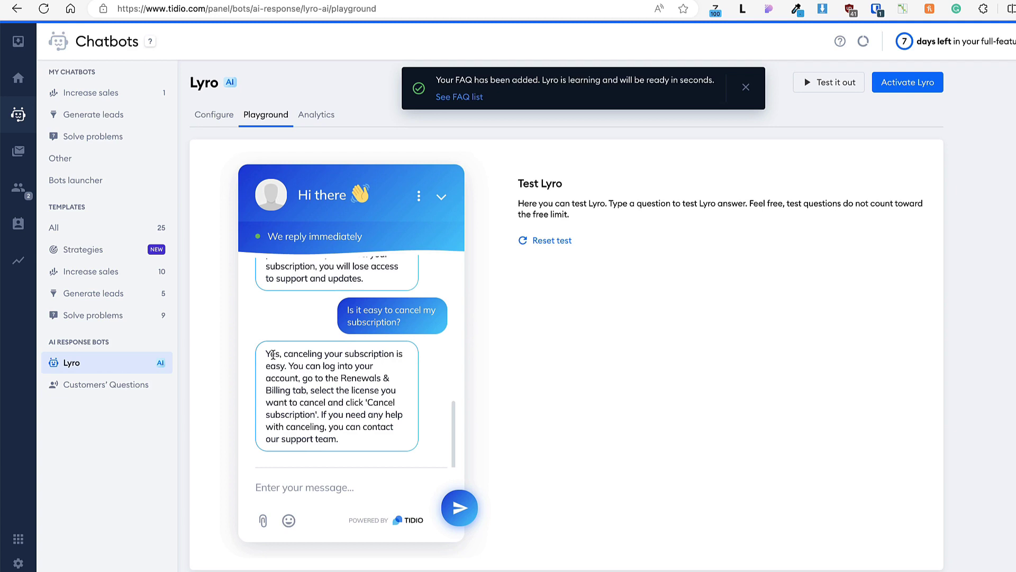
drag(266, 353, 375, 440)
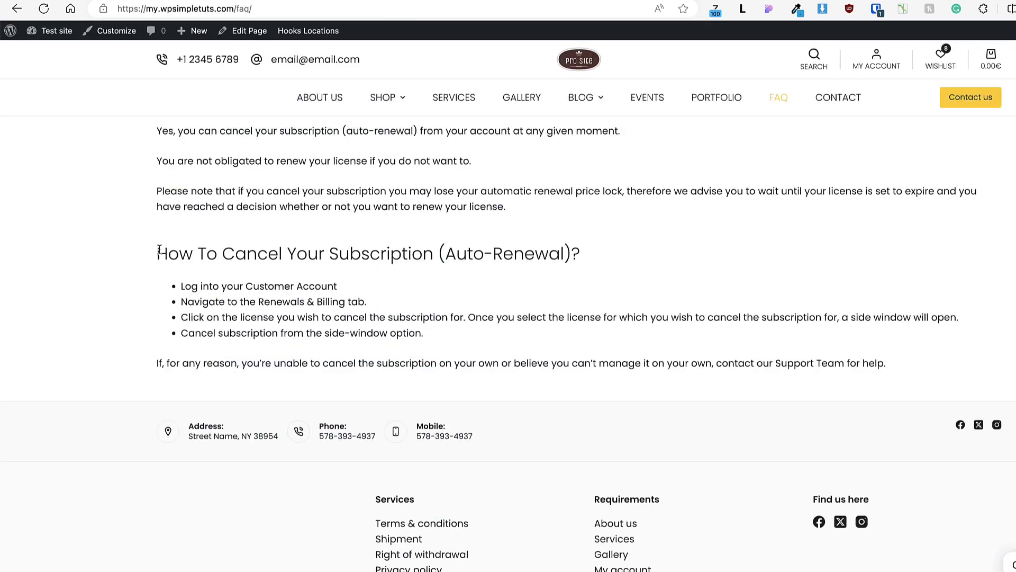
drag(157, 252, 894, 355)
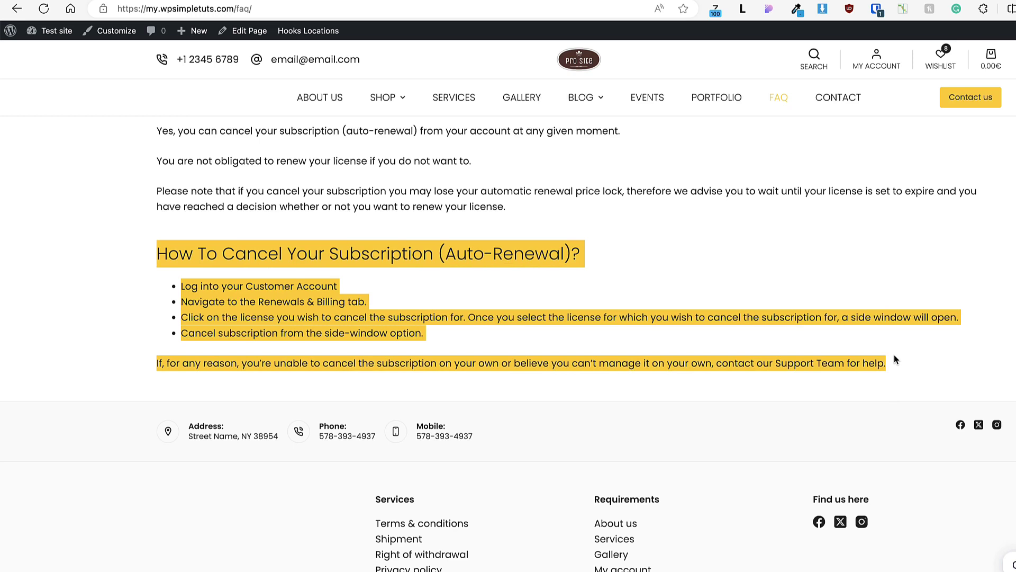
click(358, 263)
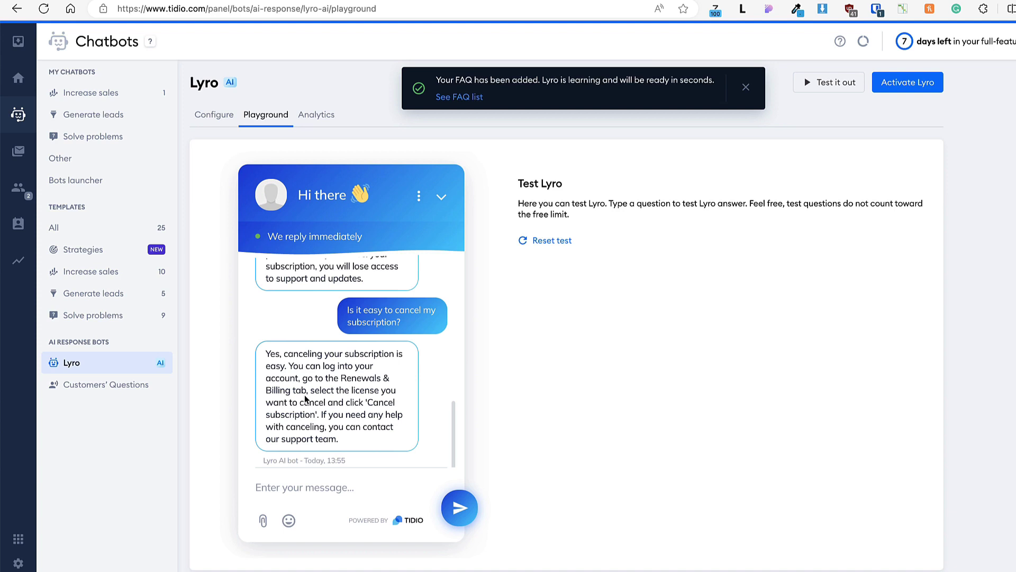
Ask Lyro about a first-purchase discount, then request a human agent when it can't answer.
click(290, 487)
text(Can I get a discount for the first purchase?)
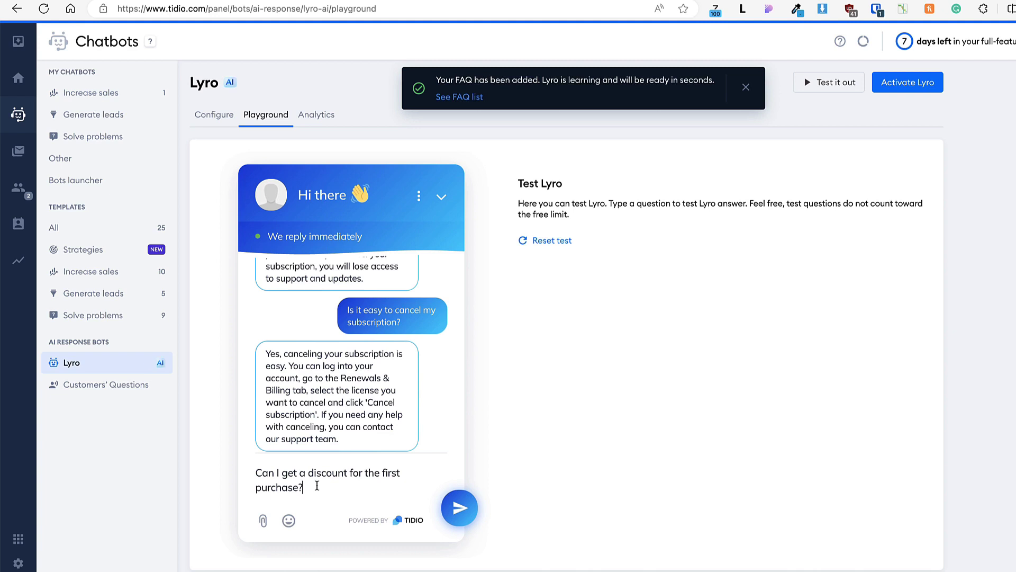
click(458, 500)
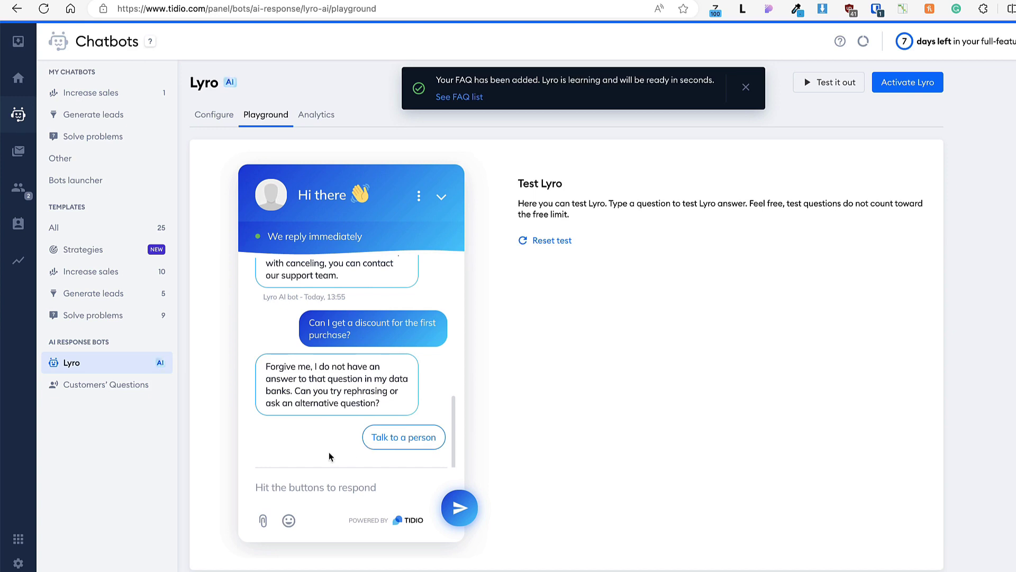
click(407, 439)
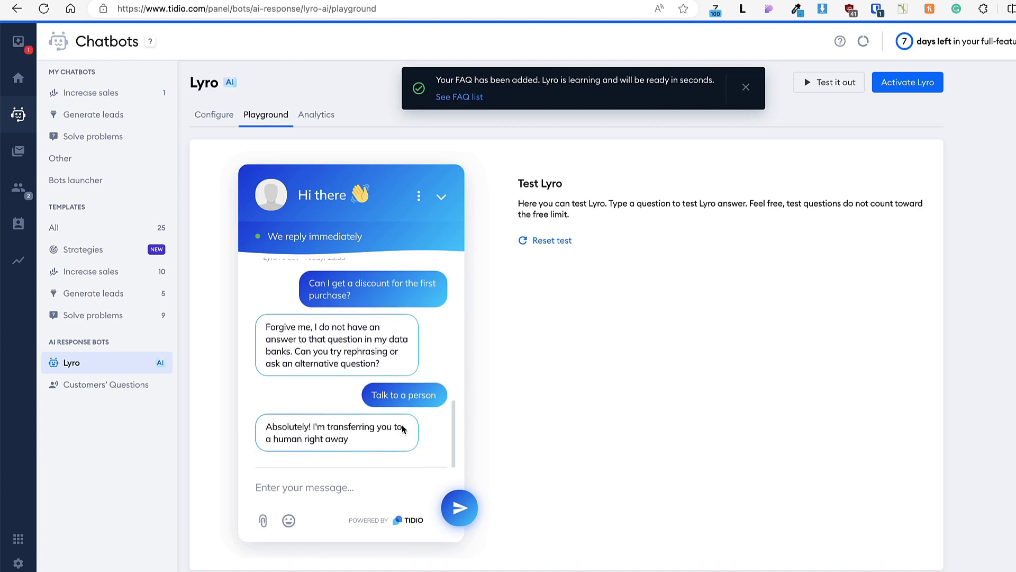
Join the handed-over test conversation from the Unassigned inbox list.
click(18, 42)
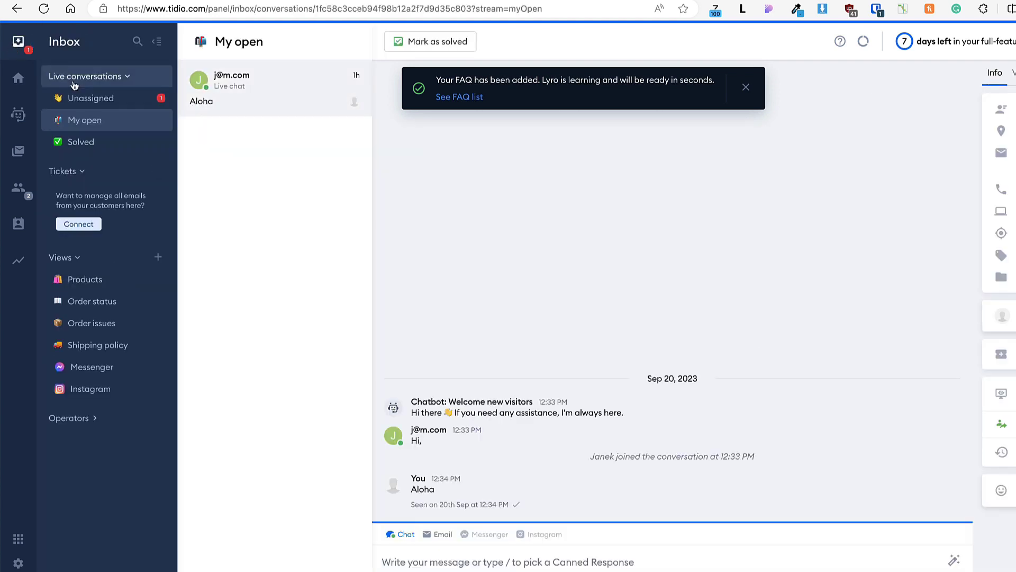
click(109, 102)
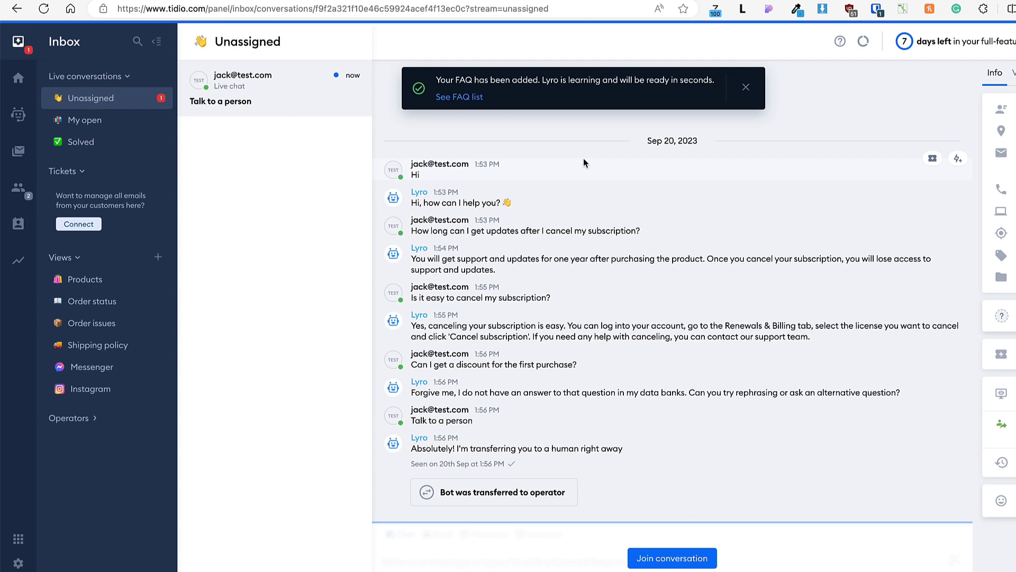
click(634, 557)
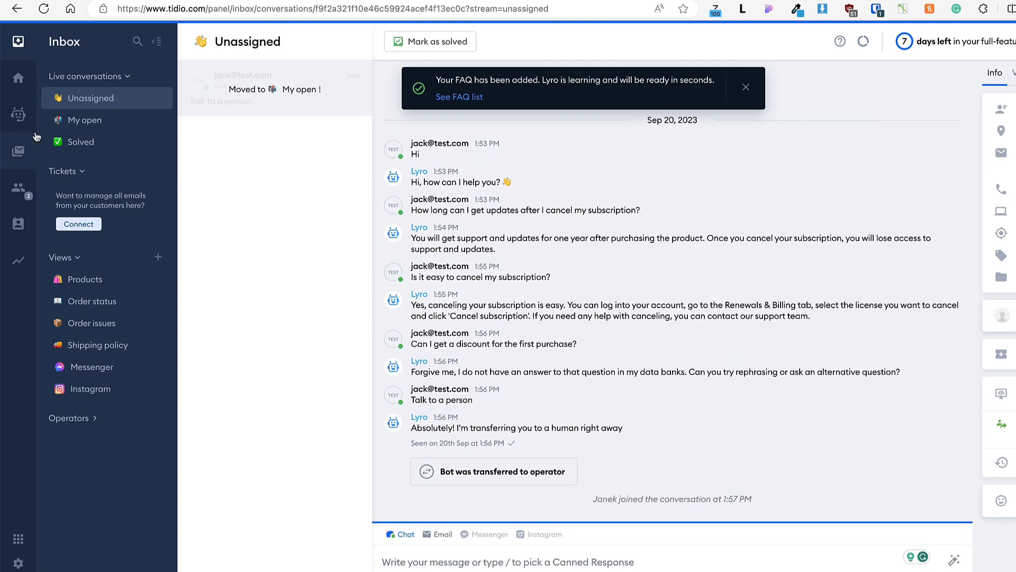
click(18, 117)
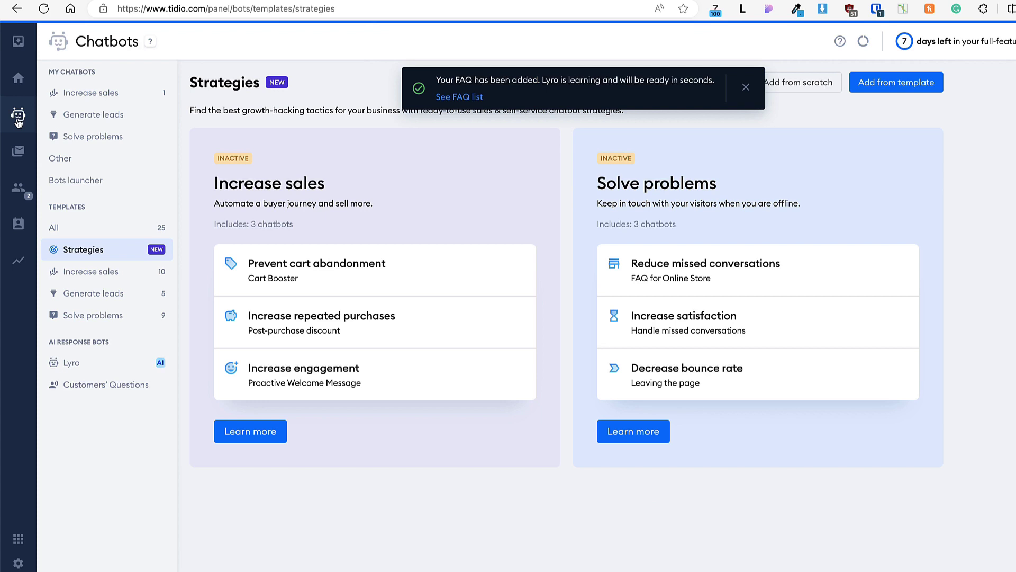
In Lyro's FAQ data source, add 'Can I get a discount?' answered that no discounts are offered.
click(84, 366)
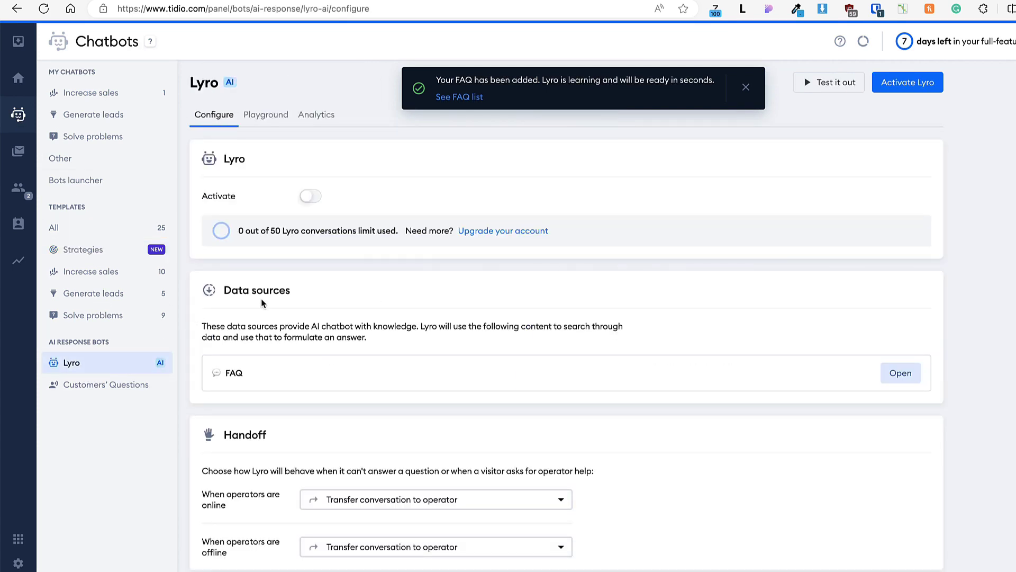
click(900, 374)
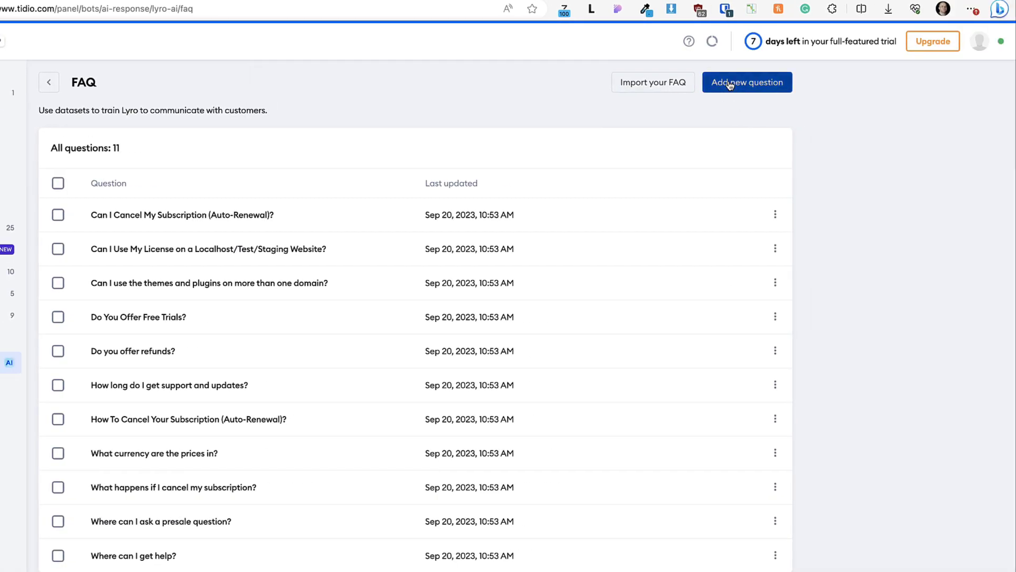
click(729, 84)
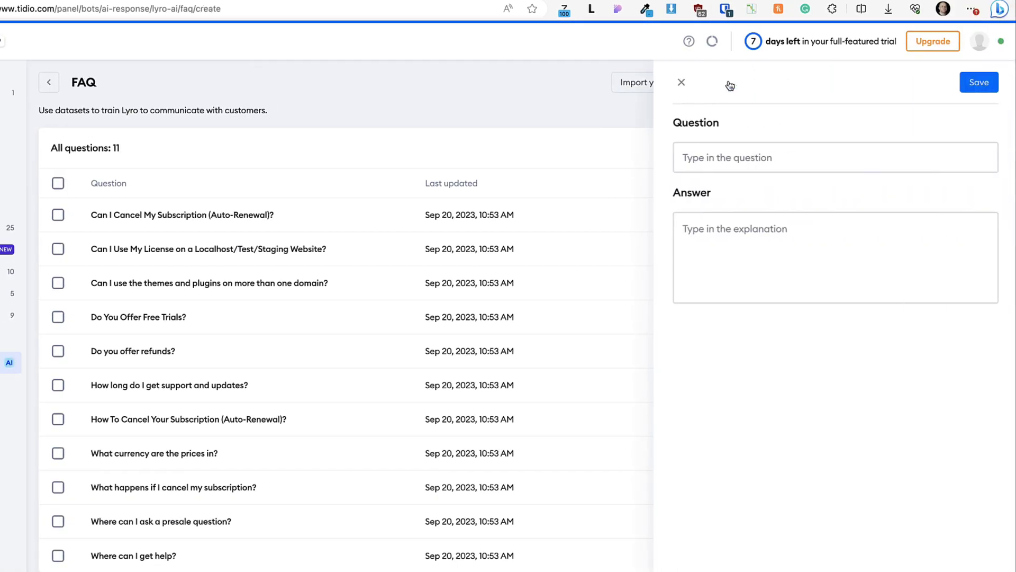
click(700, 159)
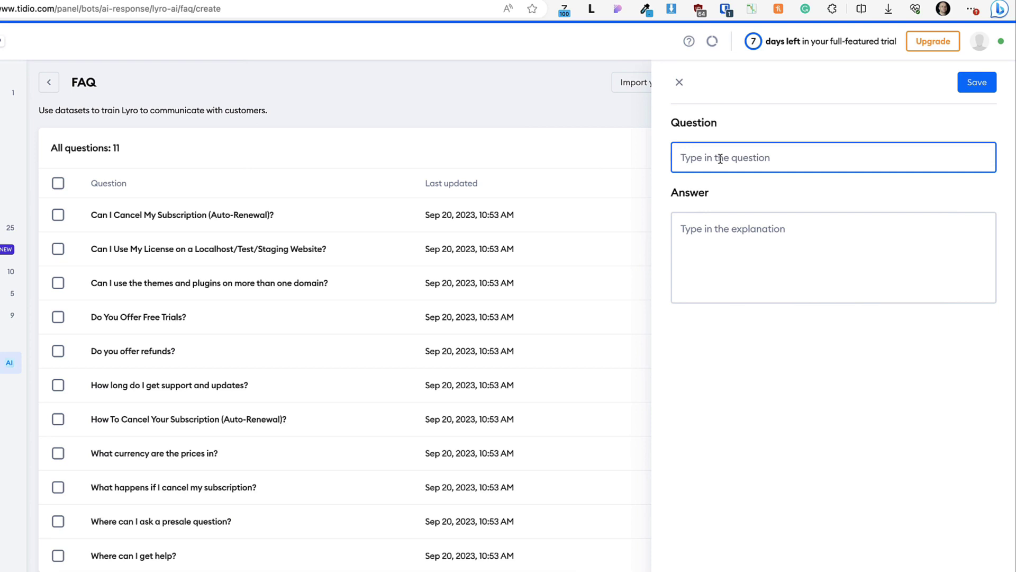
text(Can I get a discount?)
click(720, 230)
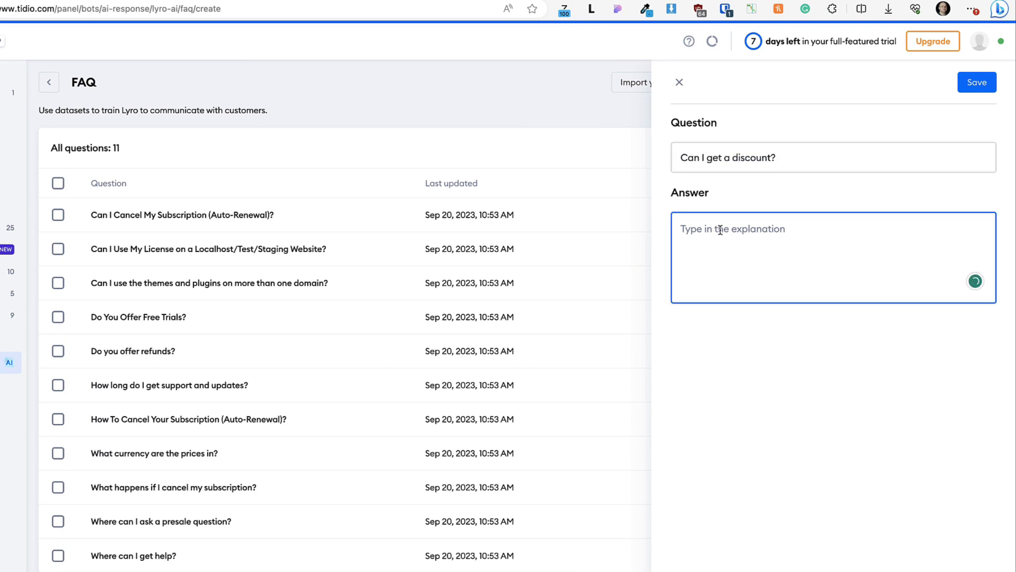
text(Unfortunately, at the moment we don’t offer any discounts.)
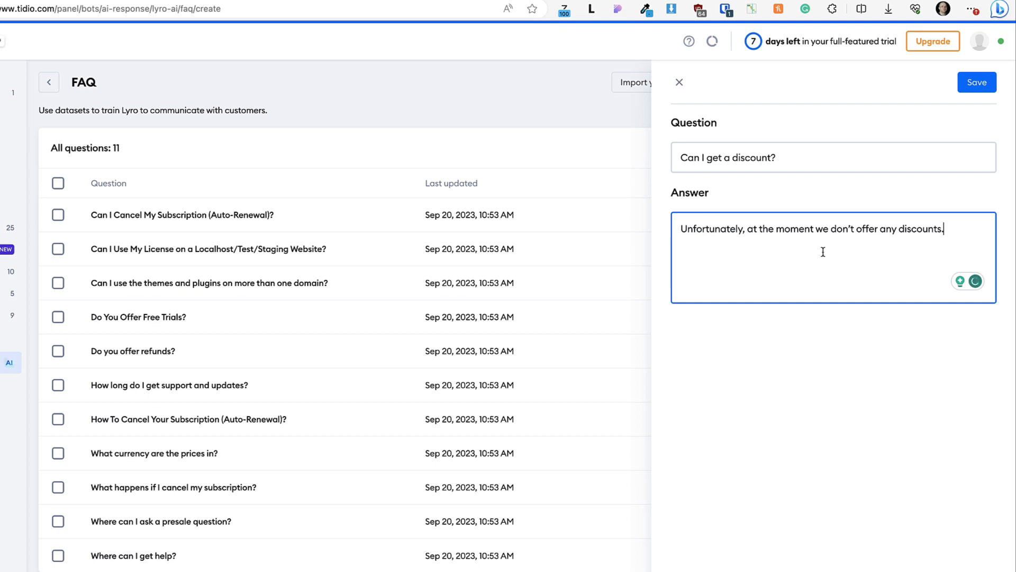
click(976, 84)
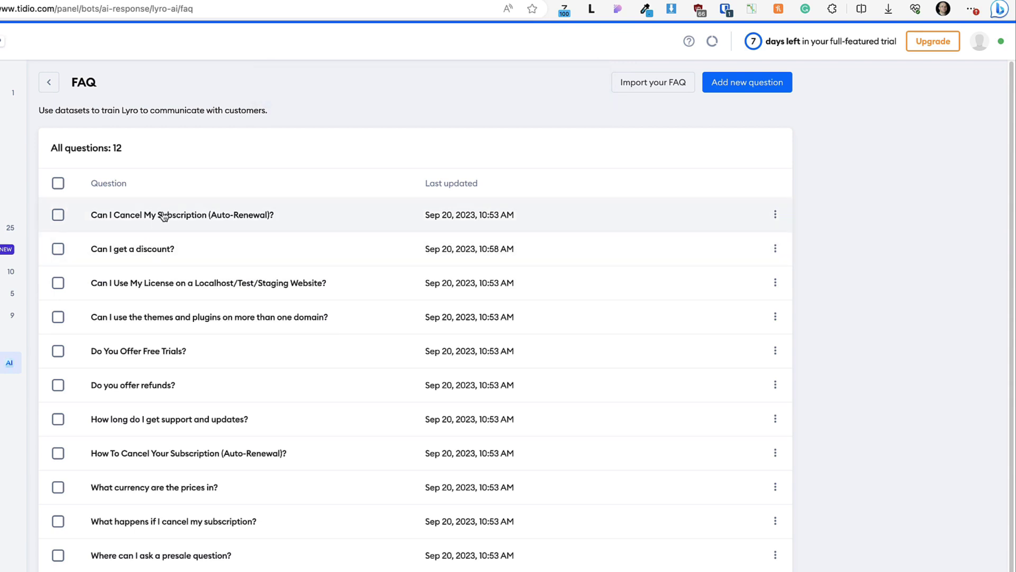
click(218, 218)
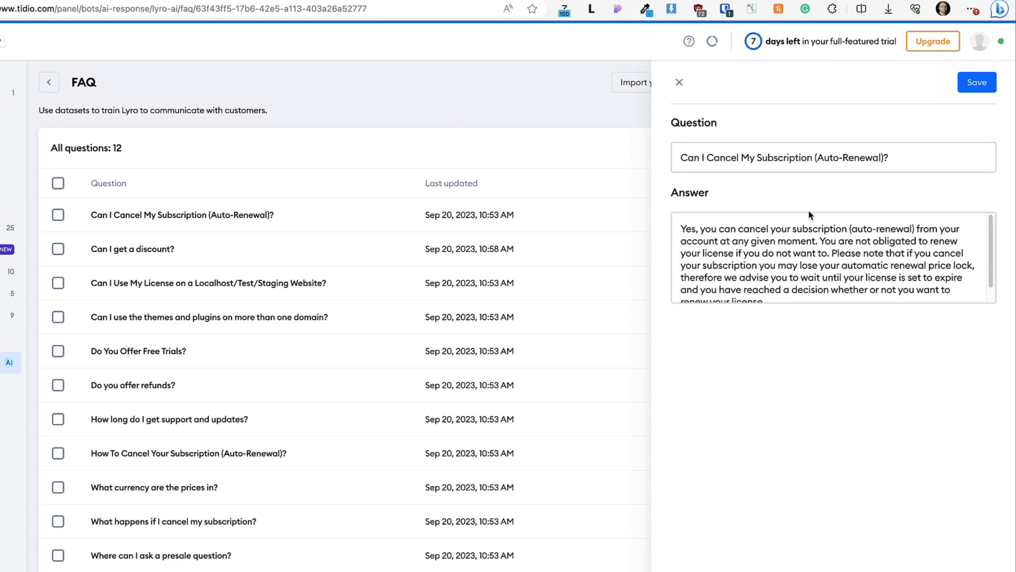
click(677, 83)
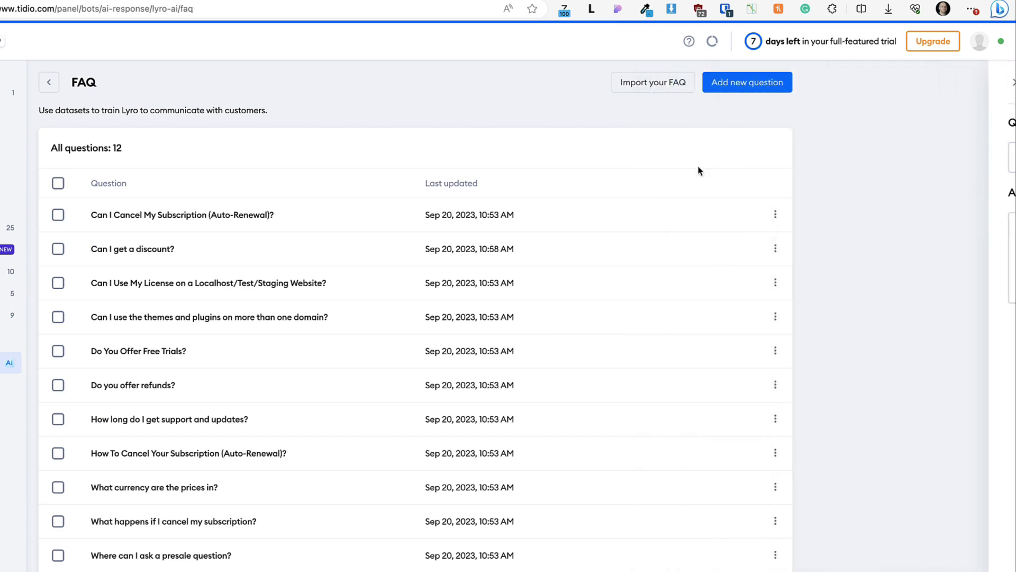
click(776, 216)
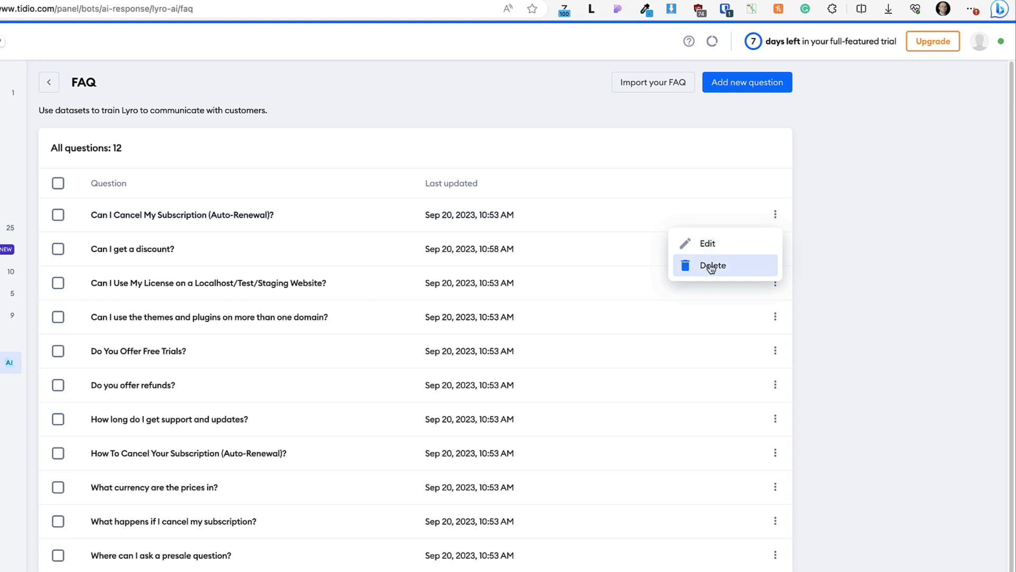
click(854, 188)
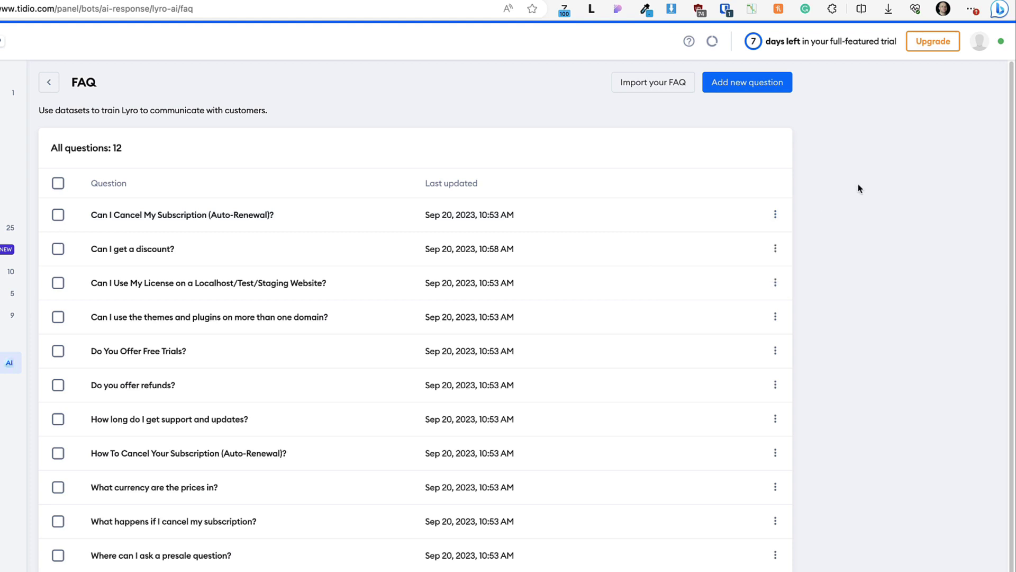
Reset Lyro's Playground test chat and ask 'Can I get a discount?'.
click(48, 83)
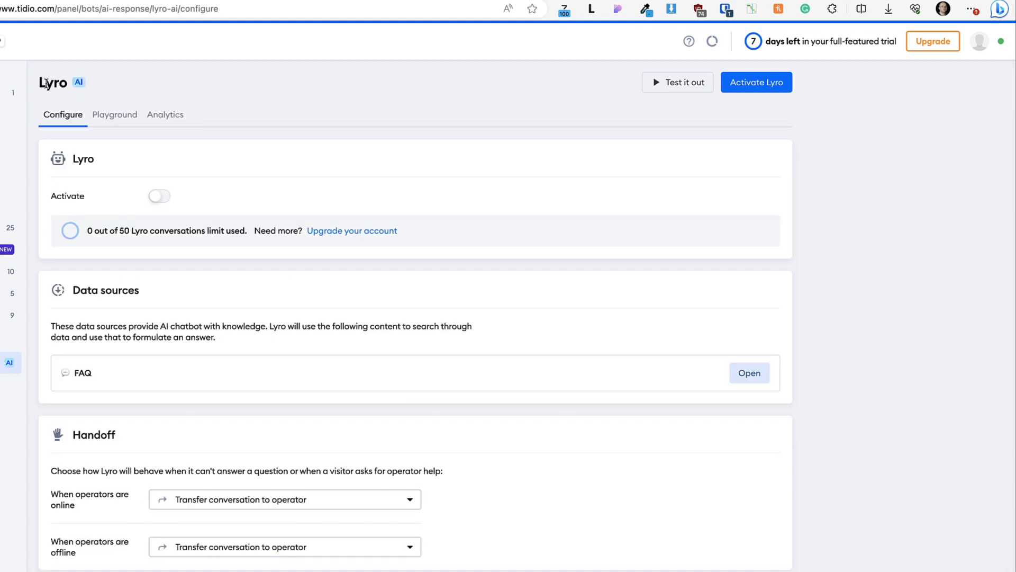
click(127, 114)
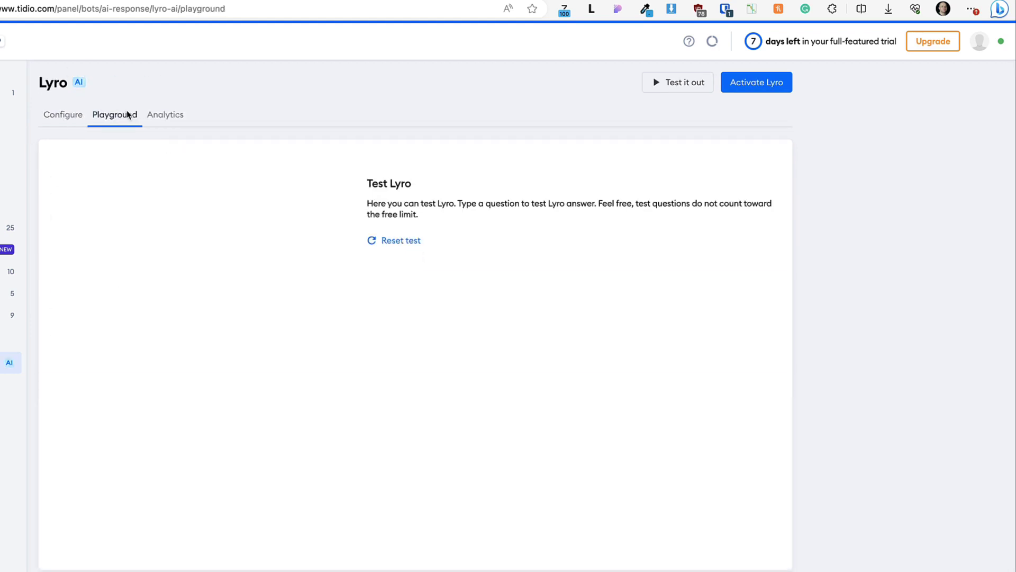
click(398, 241)
click(183, 486)
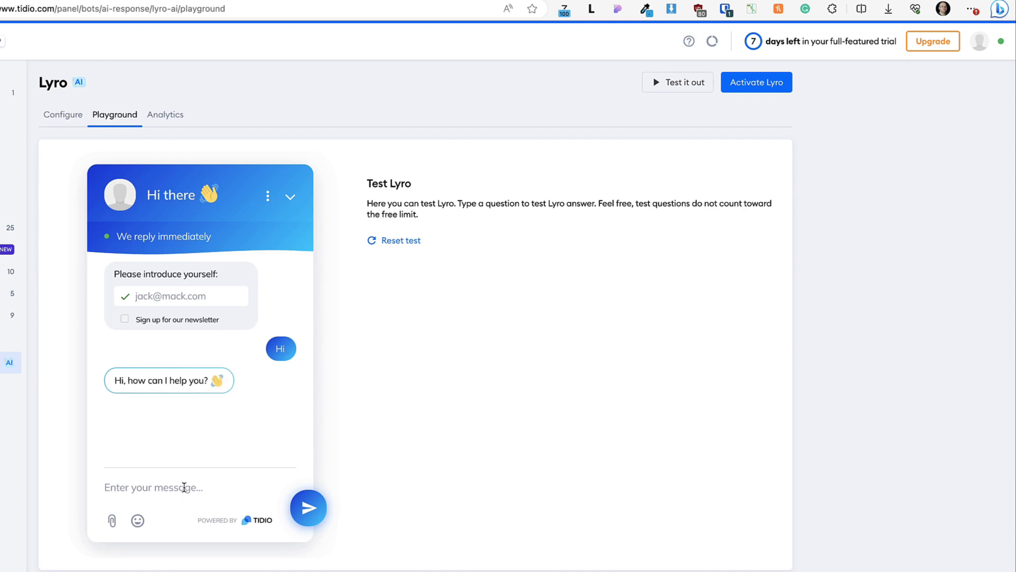
text(Can I get a discount?)
key(Return)
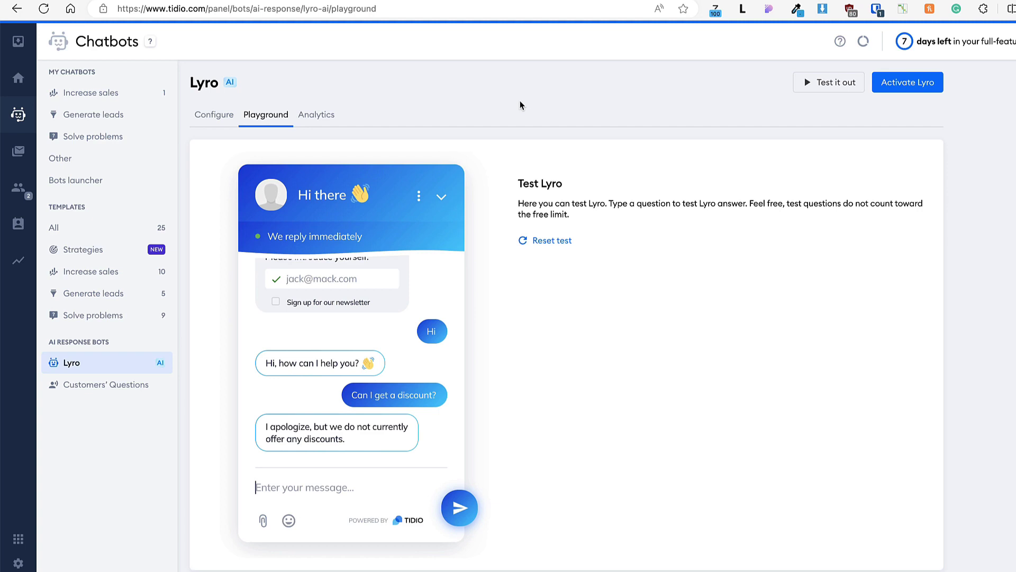
Return to Lyro's configuration settings and activate Lyro.
click(204, 114)
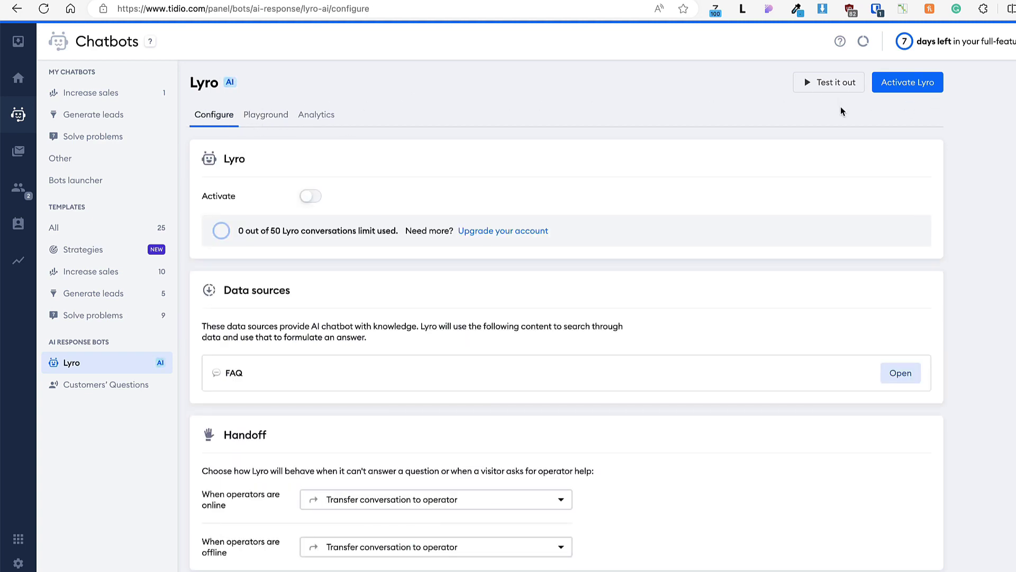
click(911, 87)
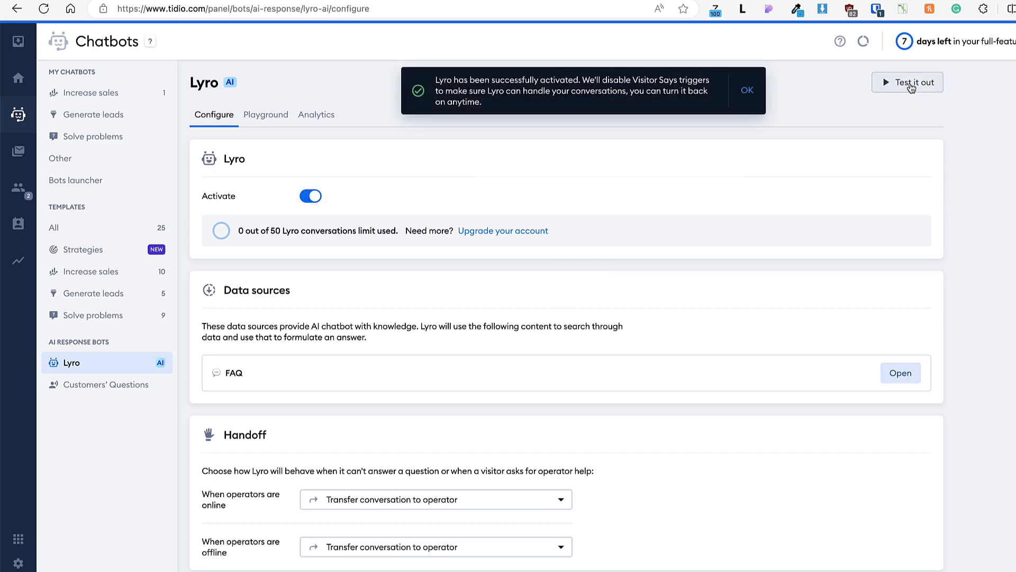
click(750, 86)
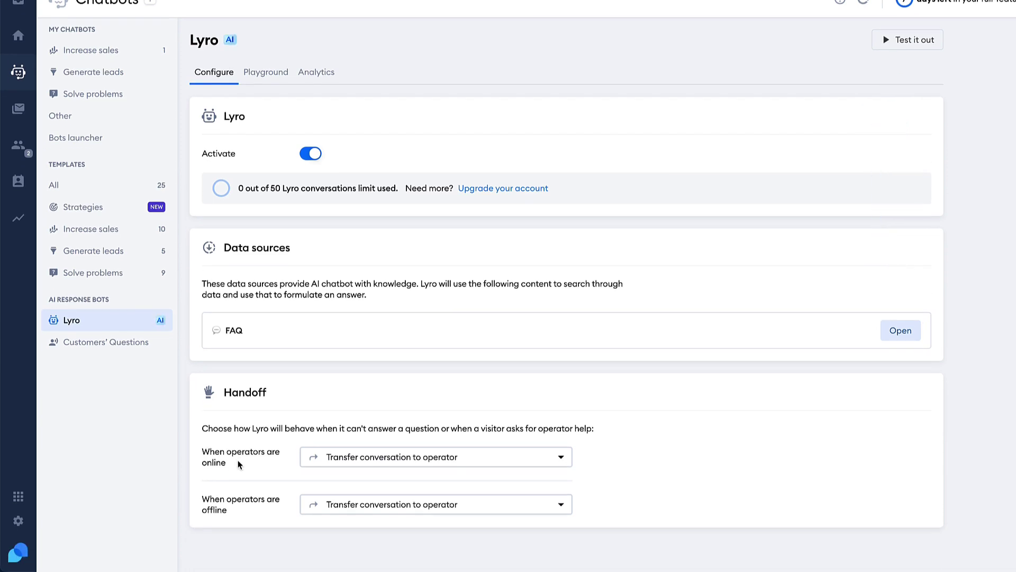
Review the online and offline handoff options, leaving both transferring to an operator.
click(405, 455)
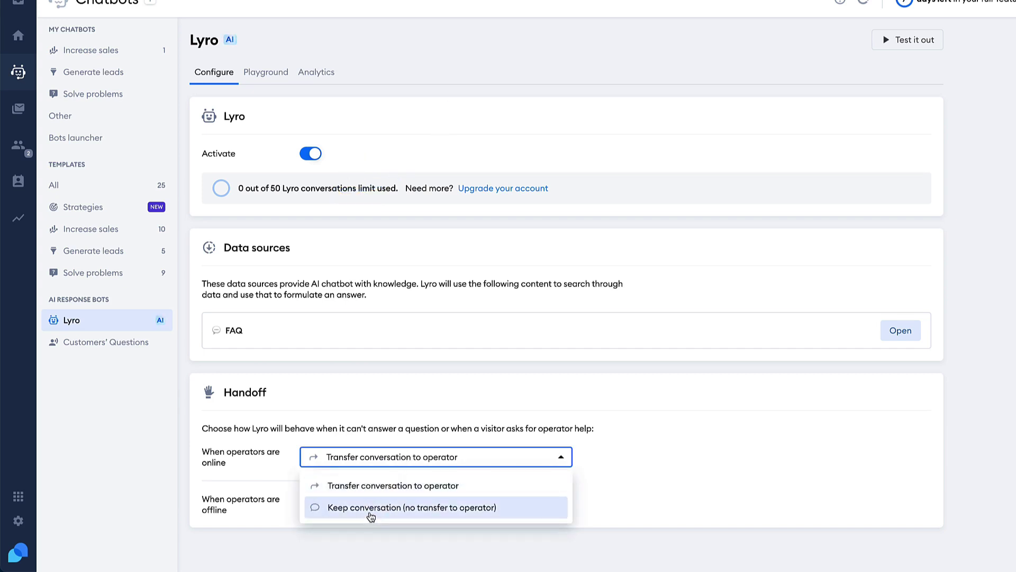
click(271, 504)
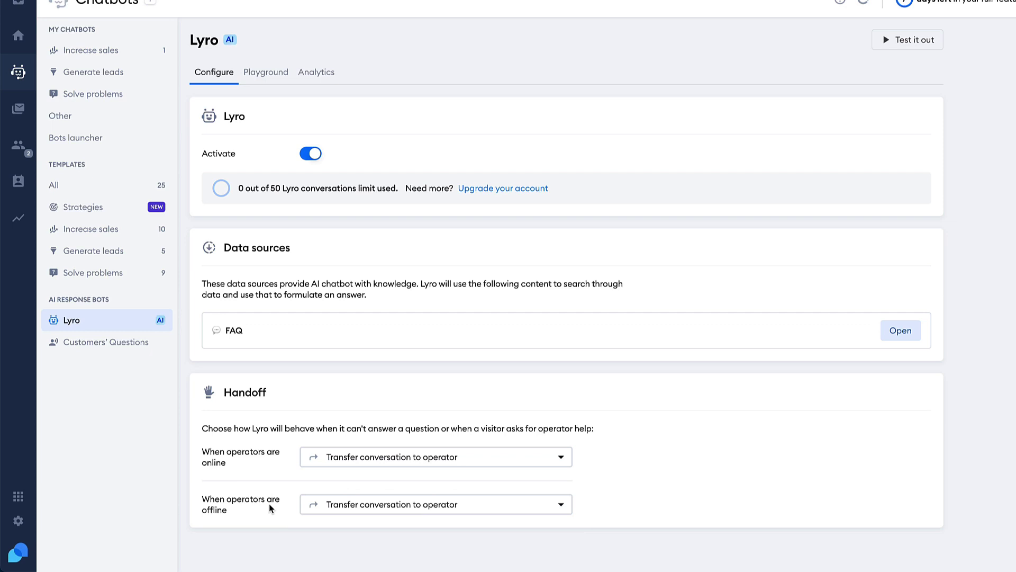
click(376, 504)
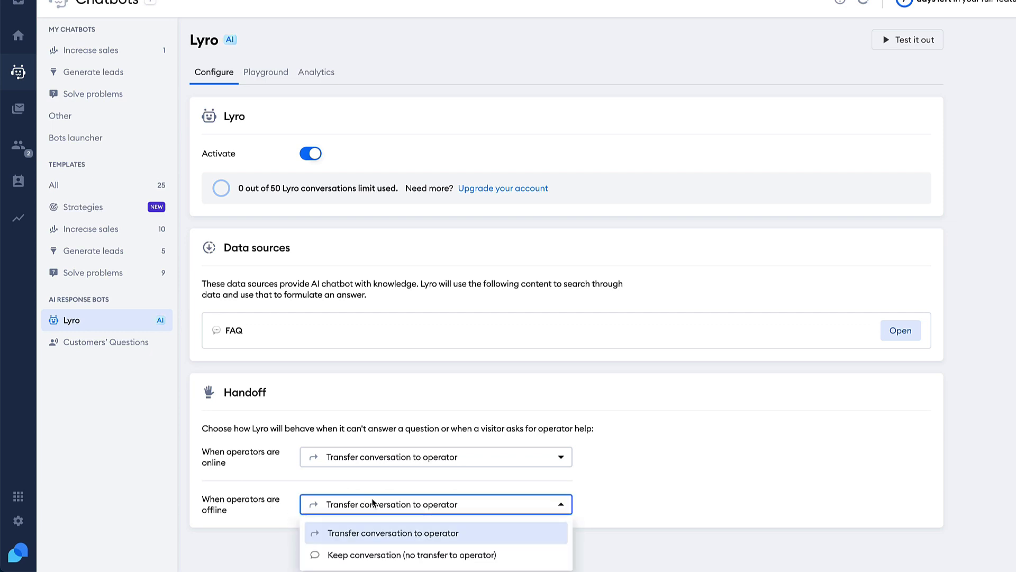
click(142, 463)
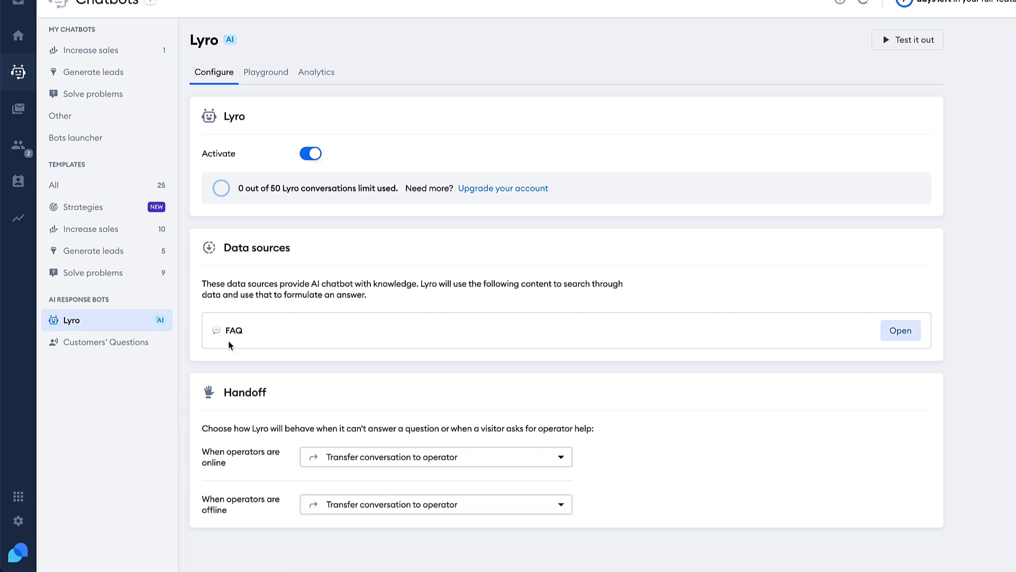
View Lyro's answer statistics in Analytics, then open the handed-off chat under Inbox > My open.
click(326, 74)
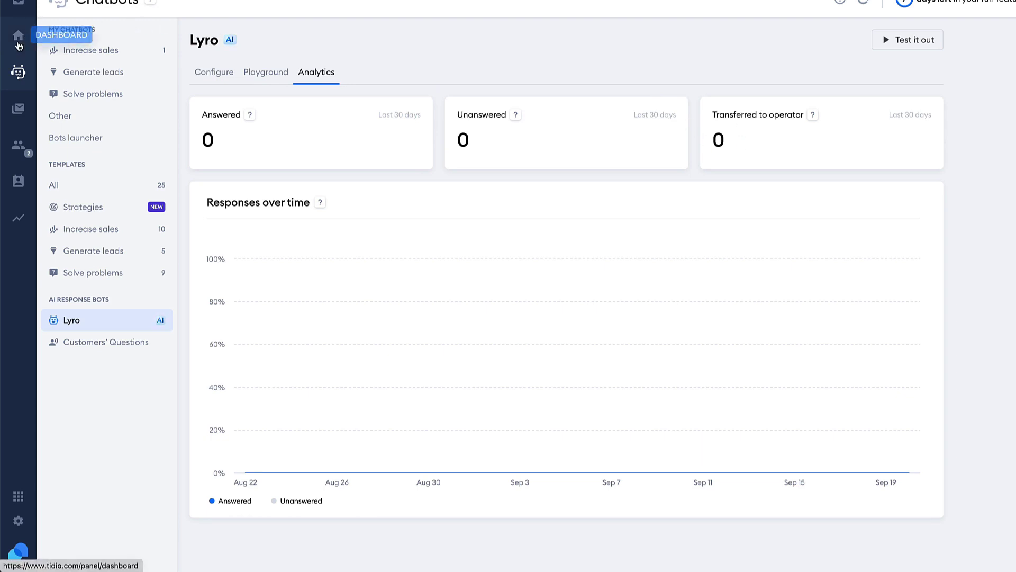
click(18, 109)
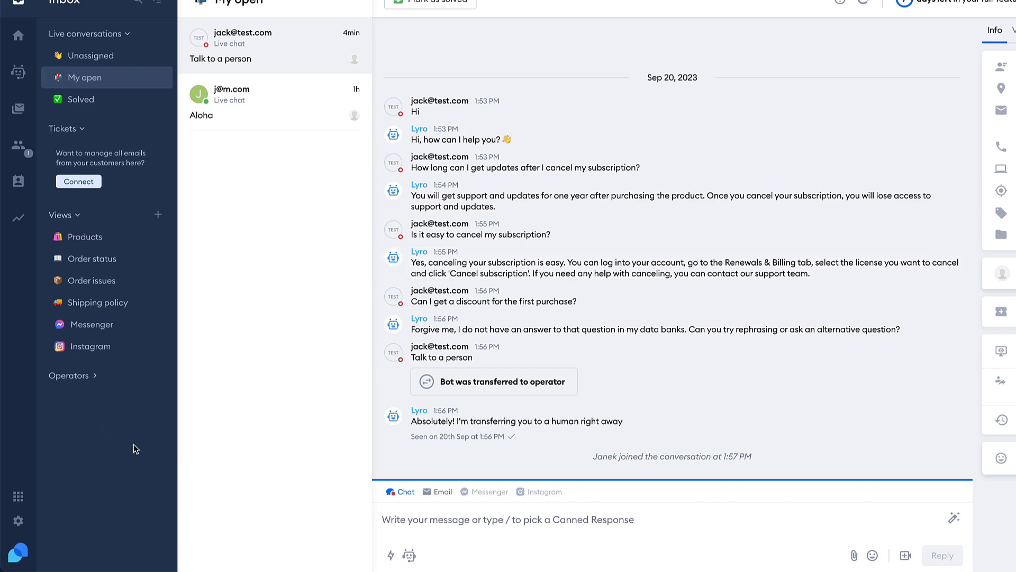
Go to the Chatbots section and look over the chatbot templates overview.
click(20, 74)
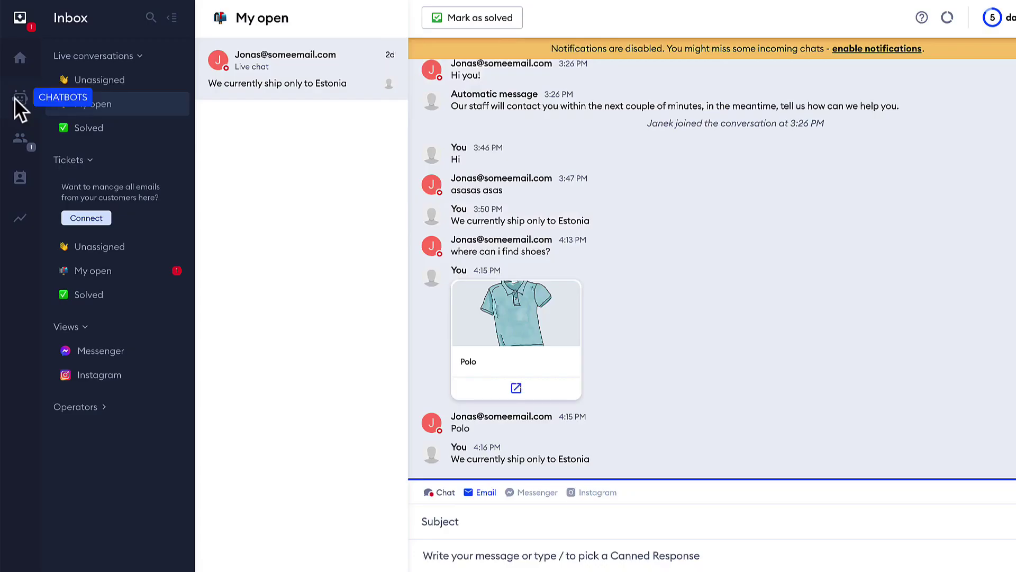
click(15, 99)
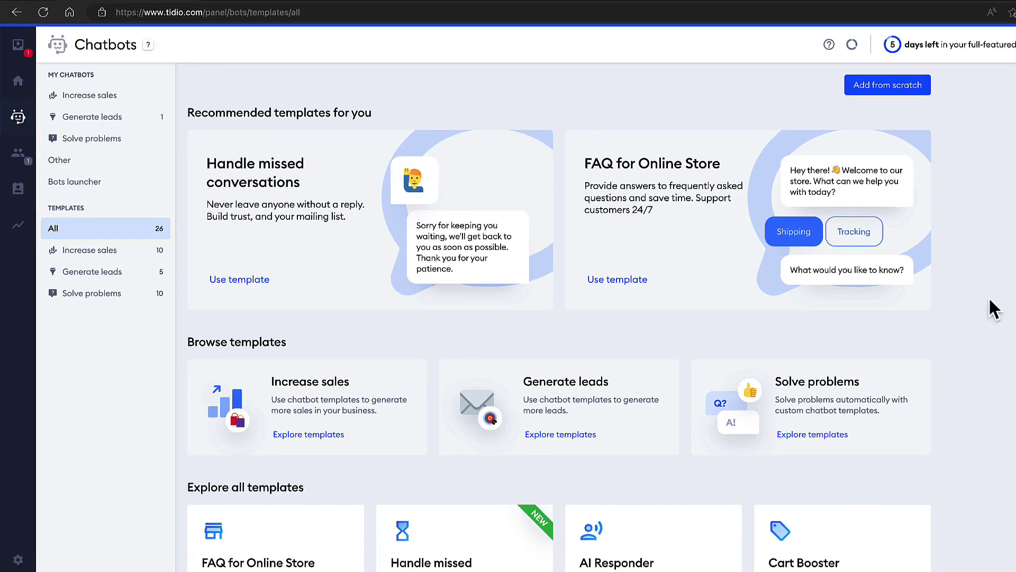
scroll(993, 308, down, 8)
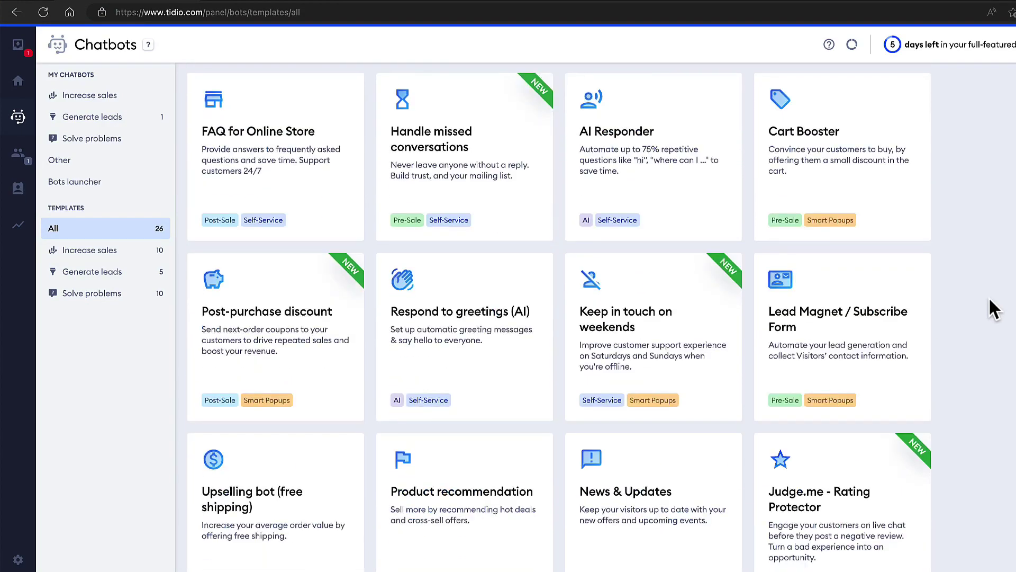
scroll(991, 307, up, 8)
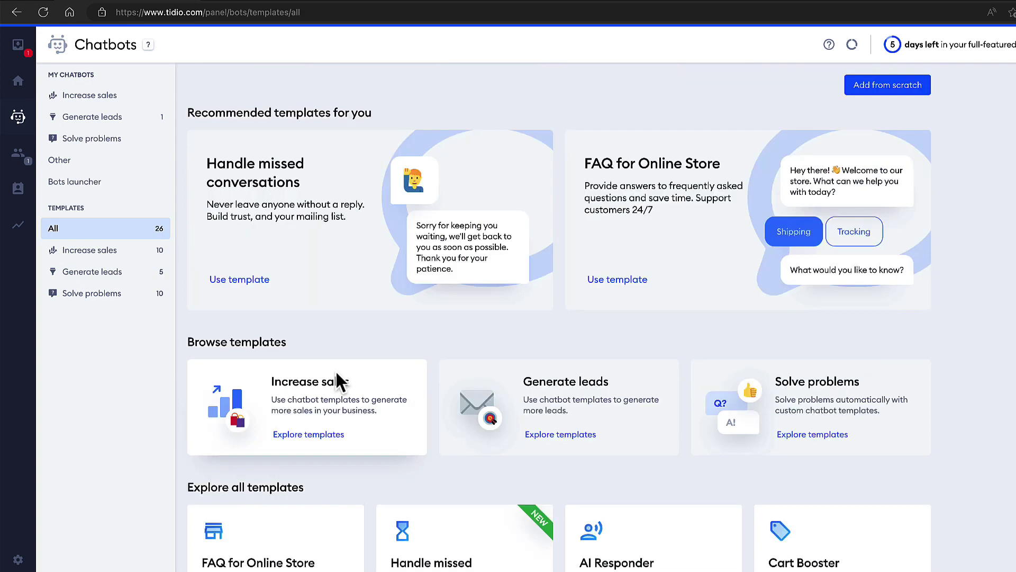
Filter the templates to the Increase sales category and browse its sales bots.
click(302, 393)
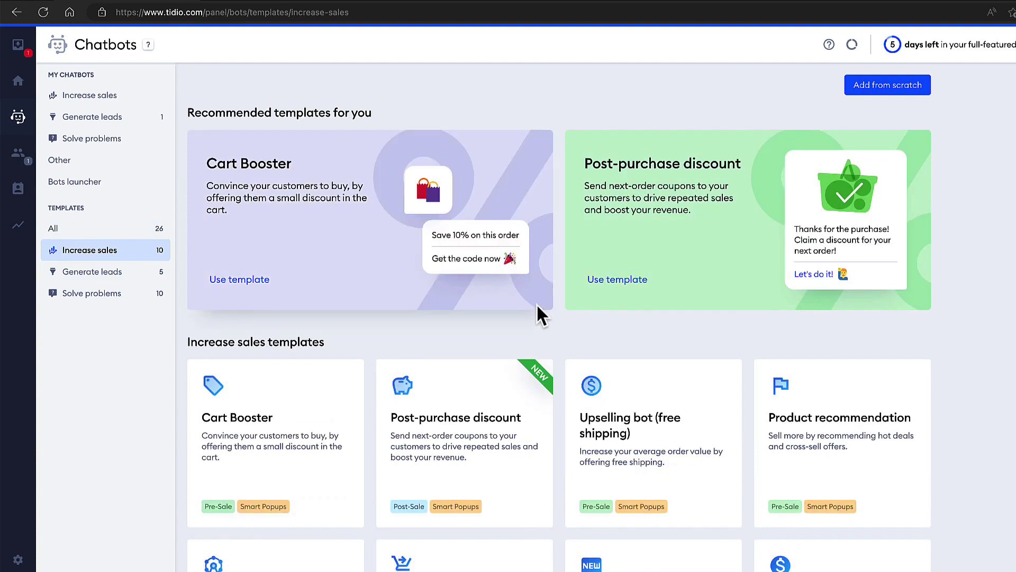
mouse_move(338, 385)
mouse_move(445, 450)
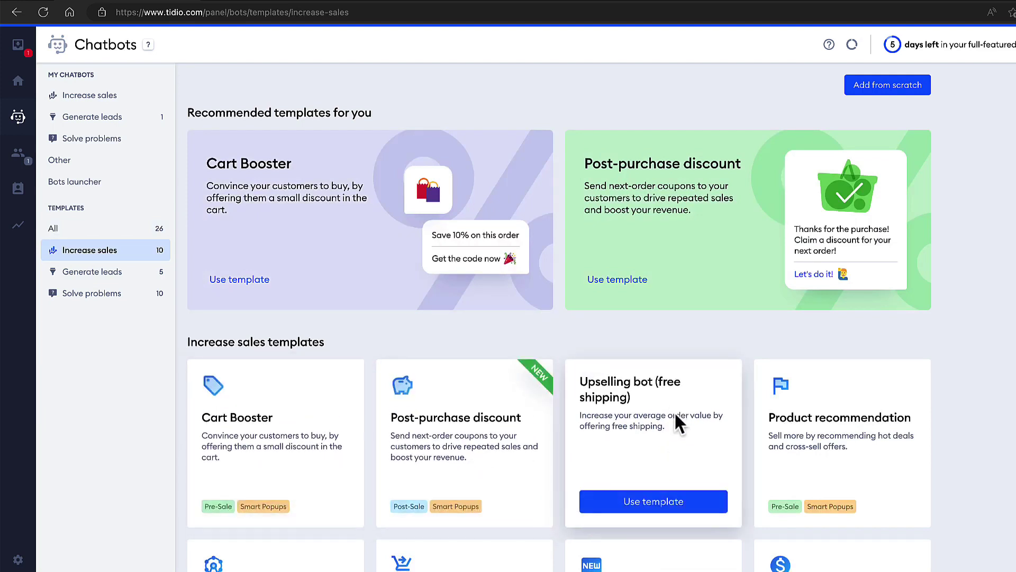
scroll(558, 317, down, 2)
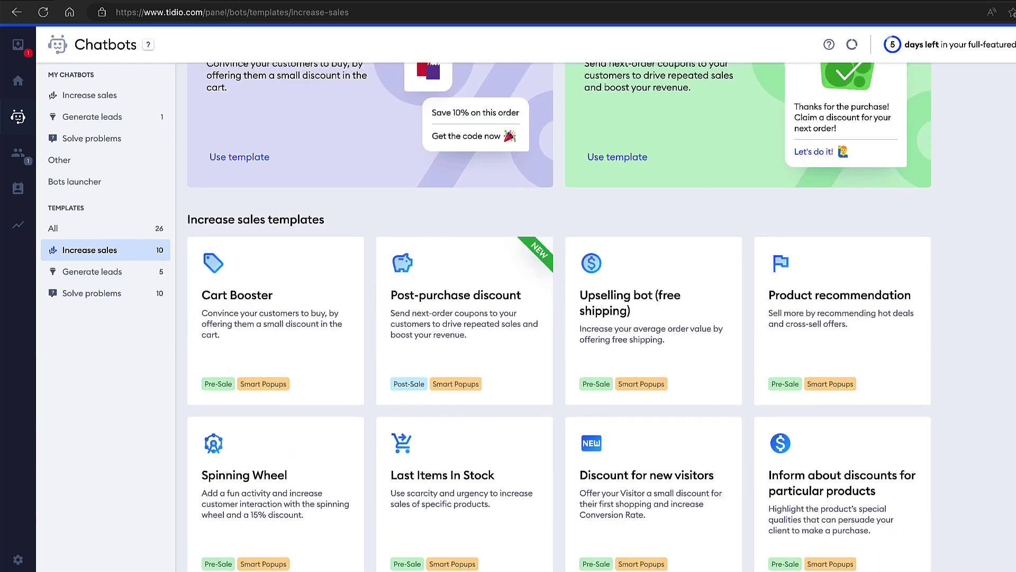
scroll(930, 347, up, 2)
mouse_move(685, 396)
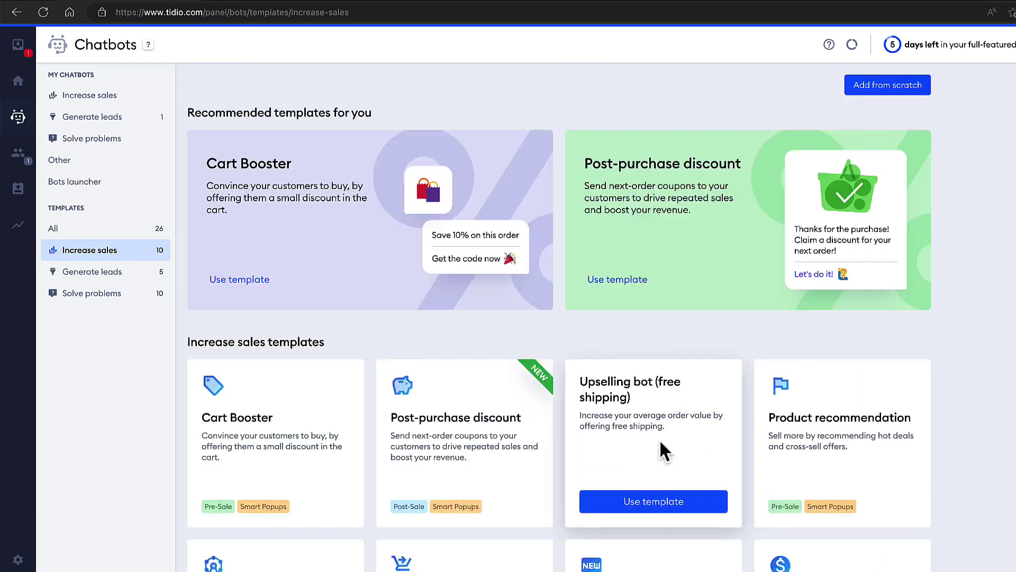
Preview the Upselling bot (free shipping) template and test it, answering No, then Sure!
click(649, 501)
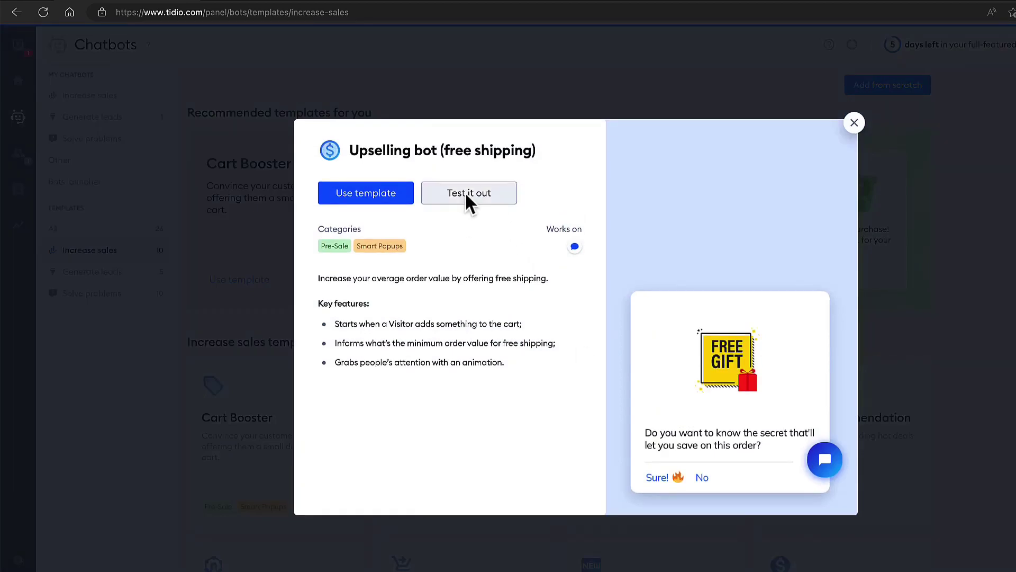
click(468, 199)
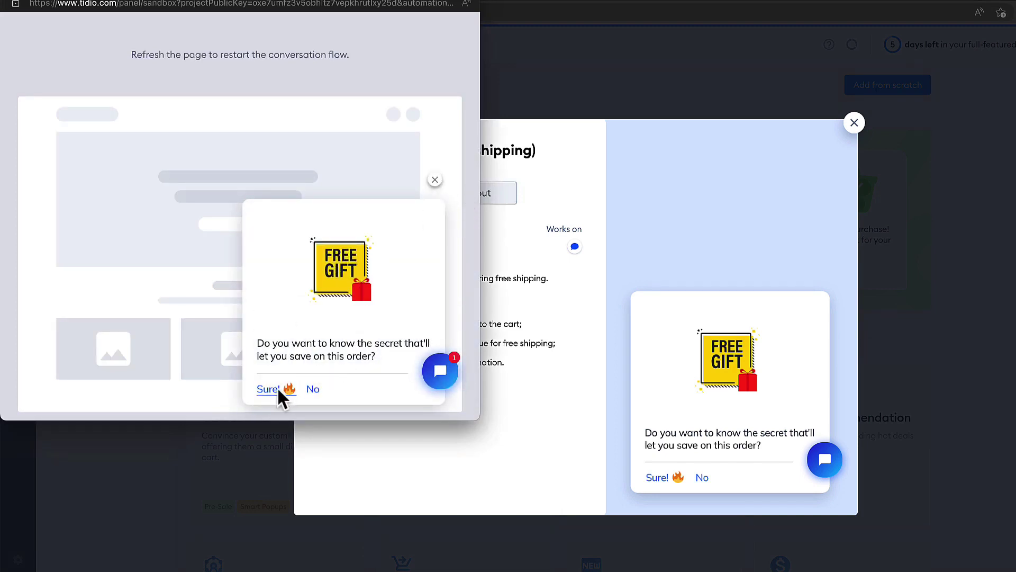
click(313, 390)
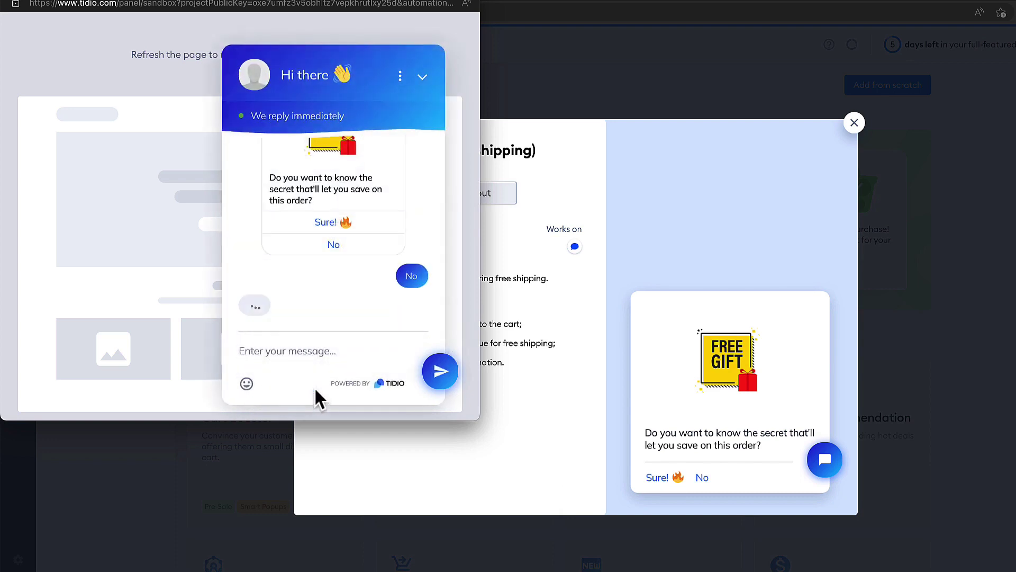
click(418, 76)
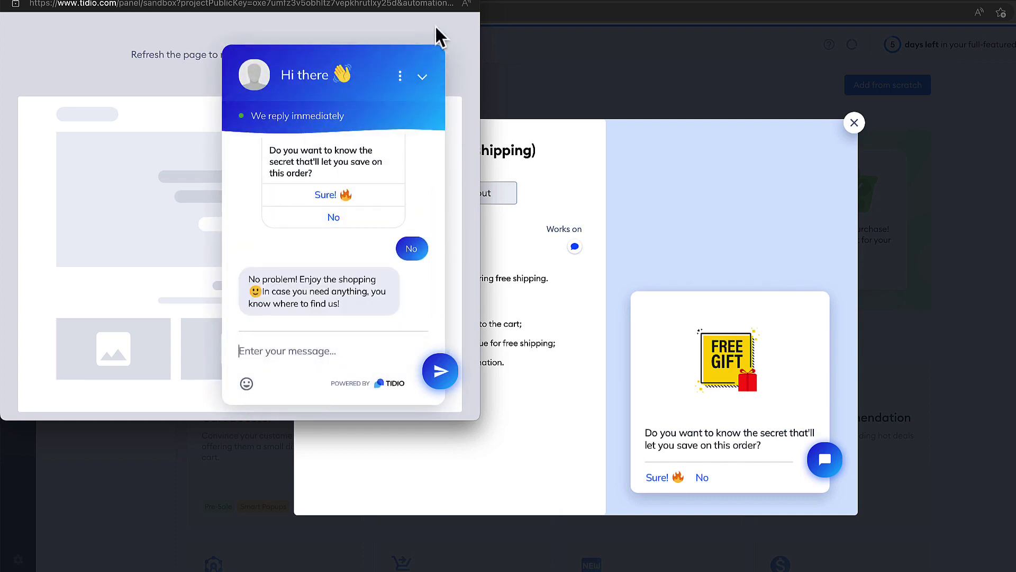
click(266, 391)
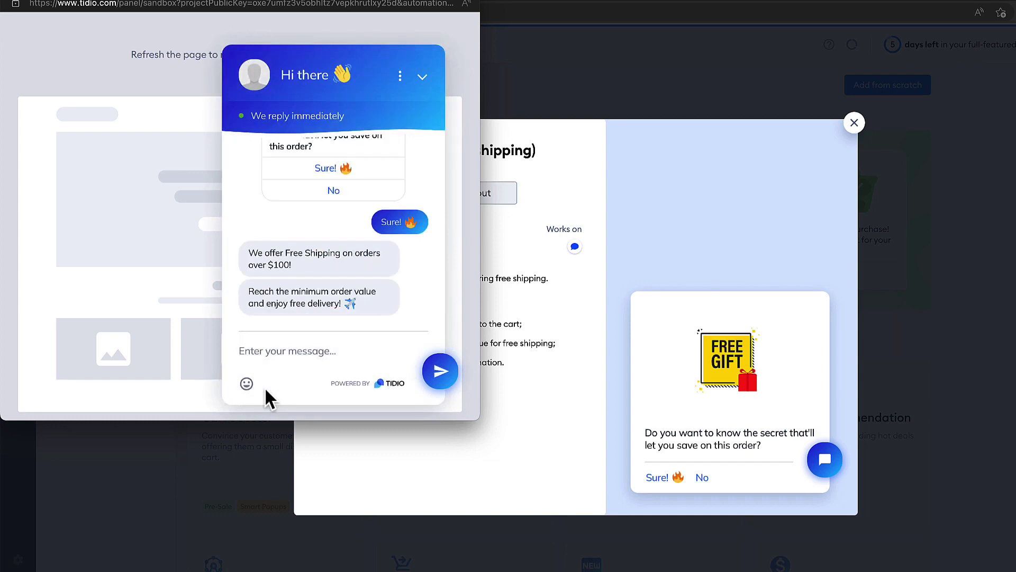
click(528, 263)
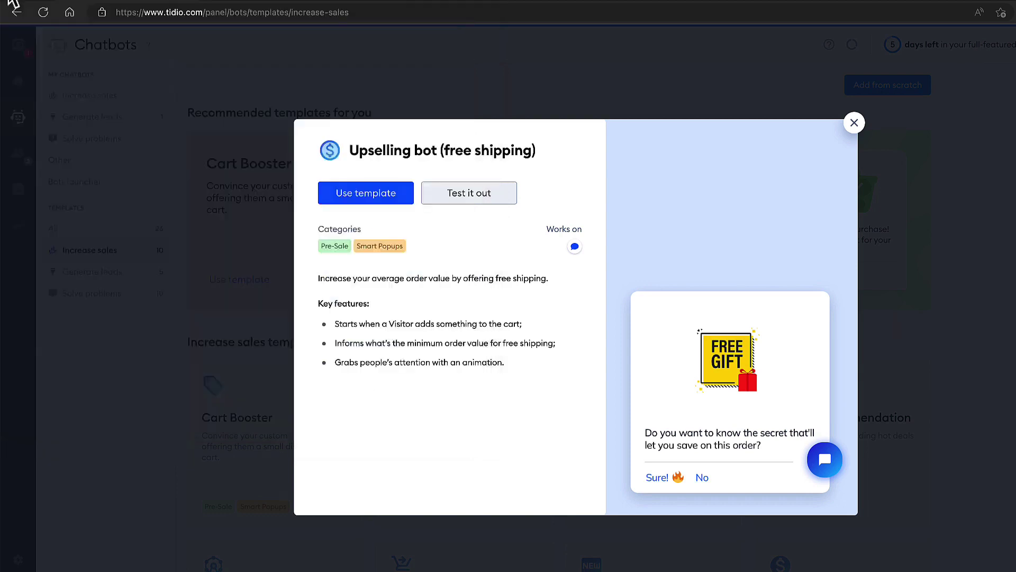
Create a bot from the Upselling bot template and browse the editor's available triggers.
click(373, 191)
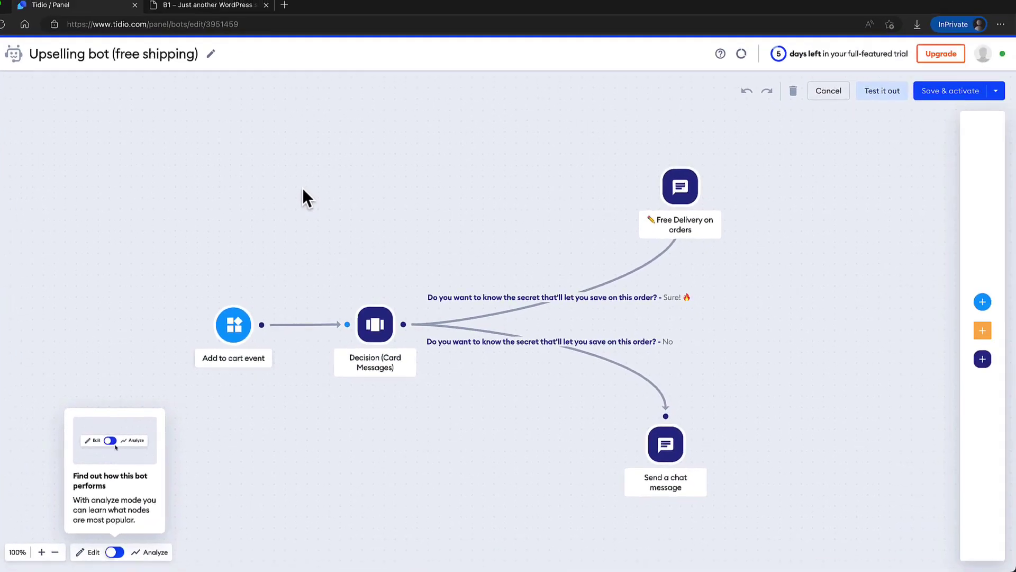
mouse_move(228, 326)
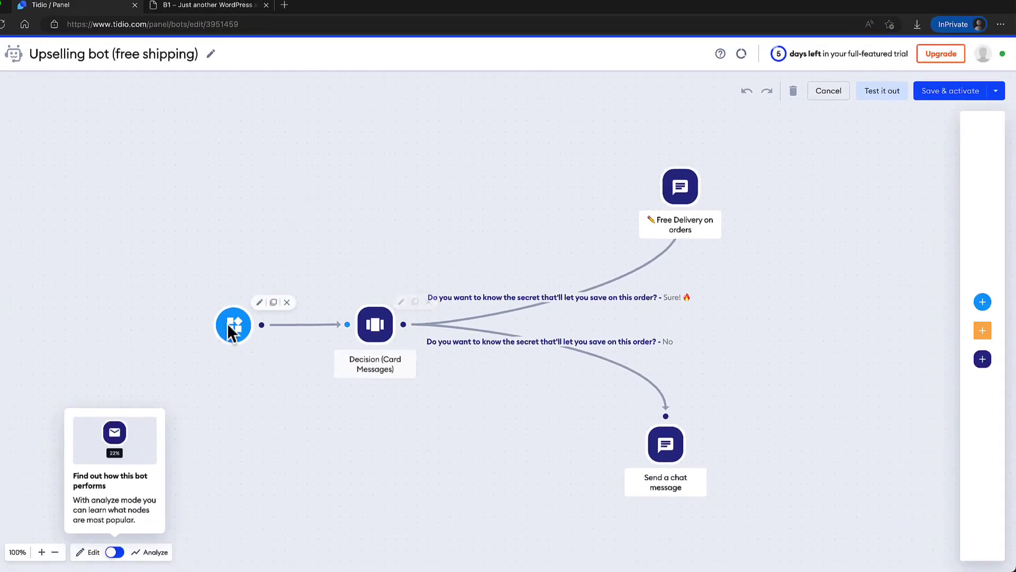
mouse_move(352, 328)
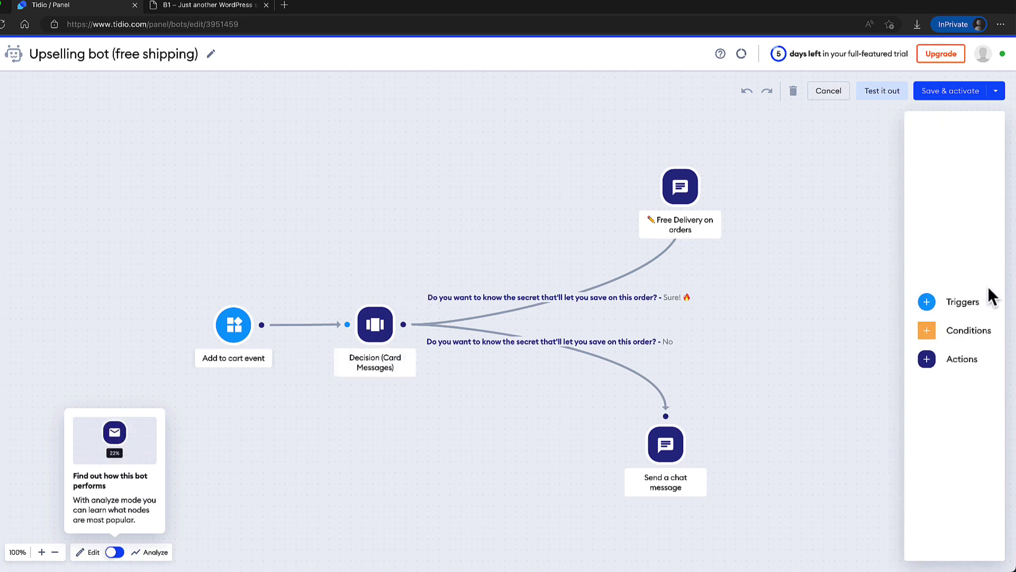
click(952, 301)
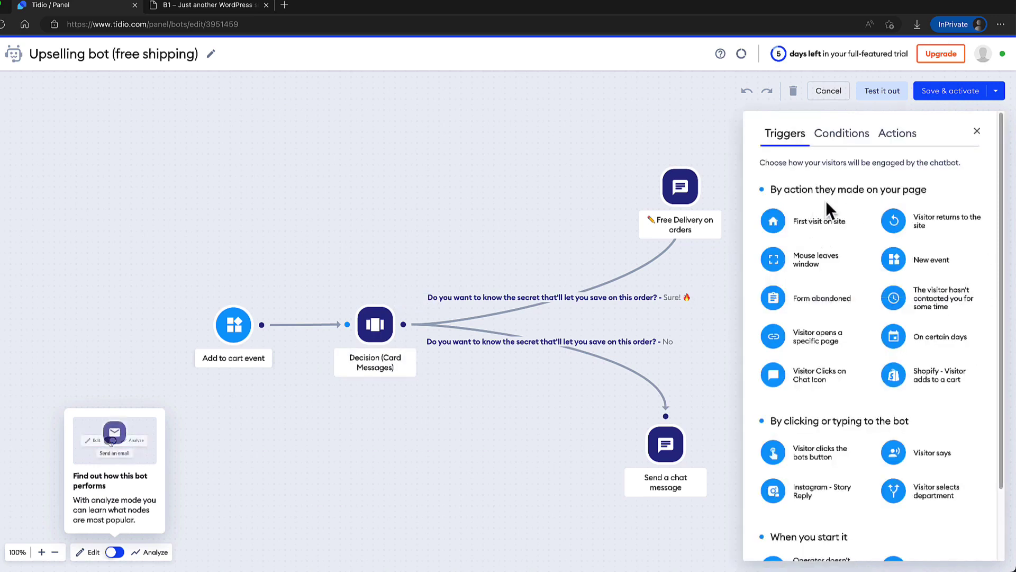
scroll(937, 342, down, 1)
scroll(926, 365, up, 1)
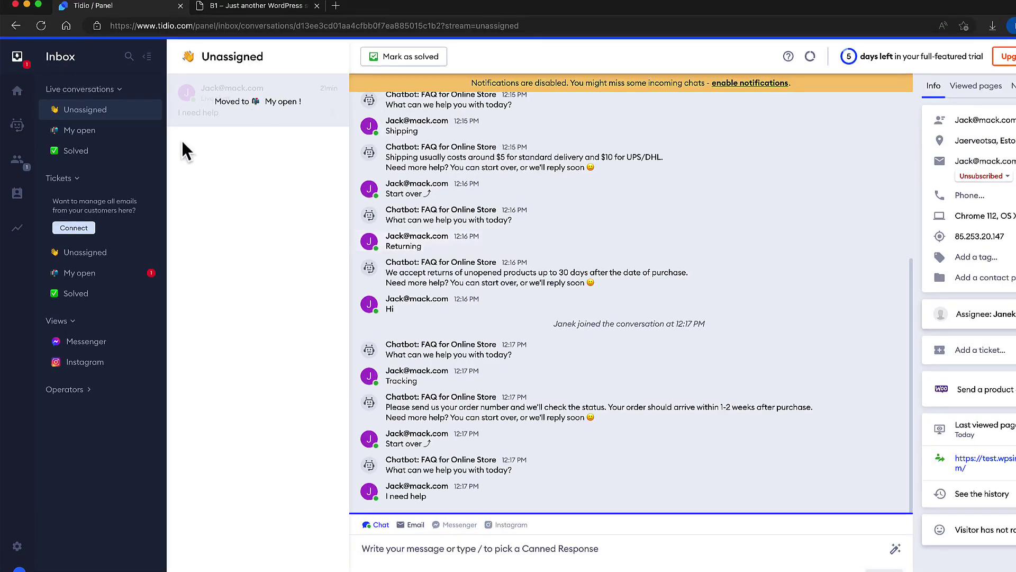
click(17, 125)
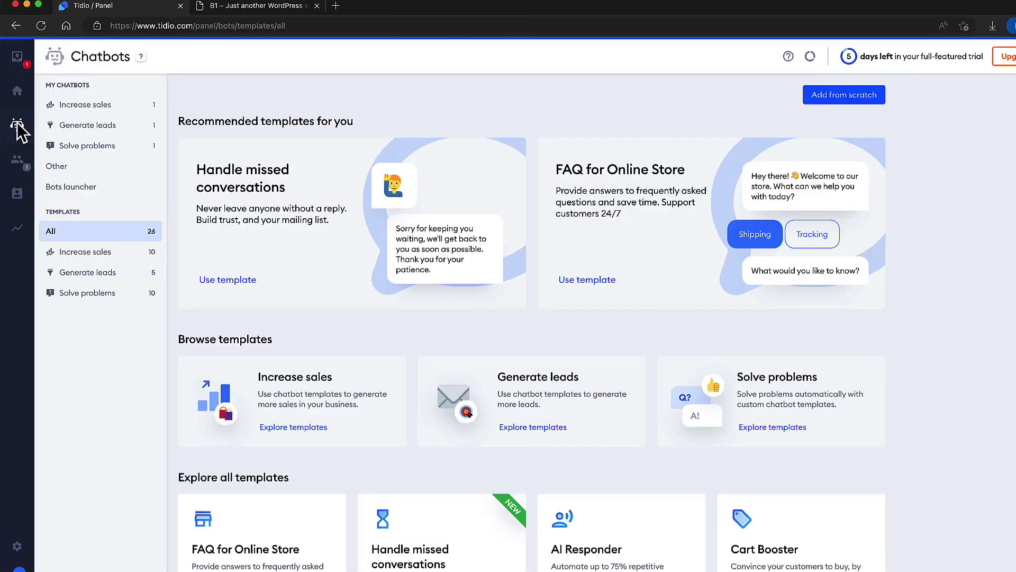
click(104, 143)
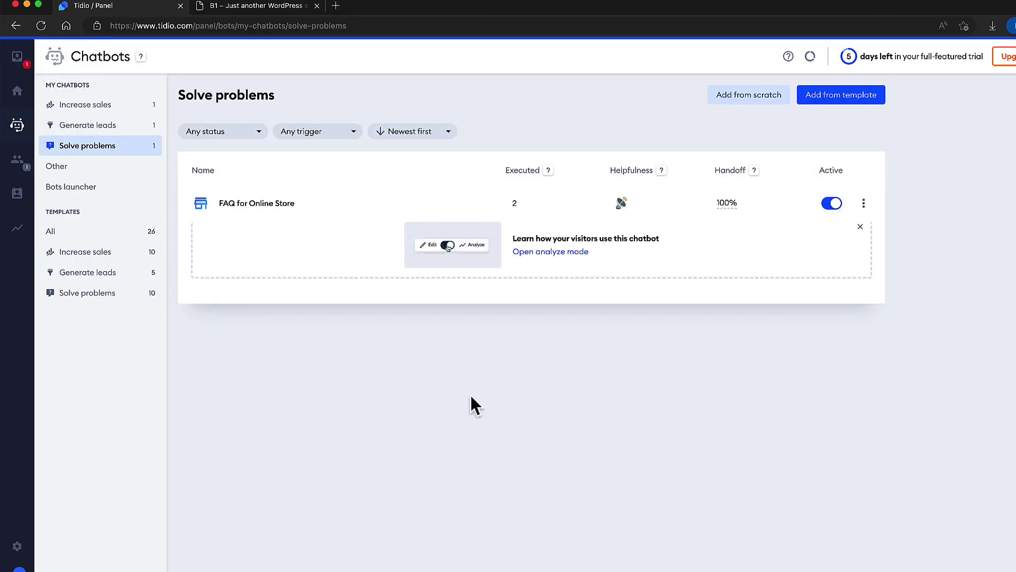
click(272, 216)
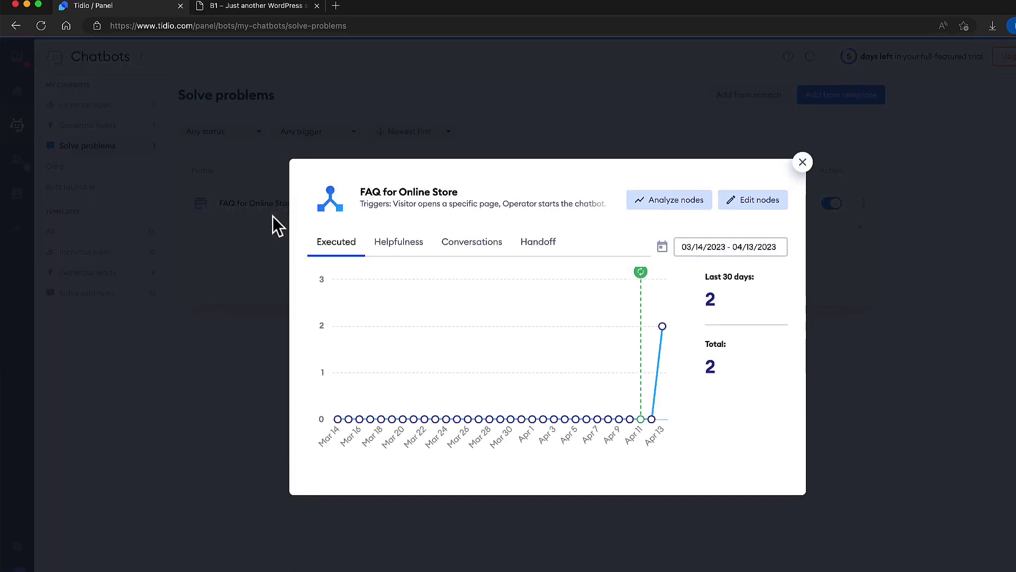
key(Escape)
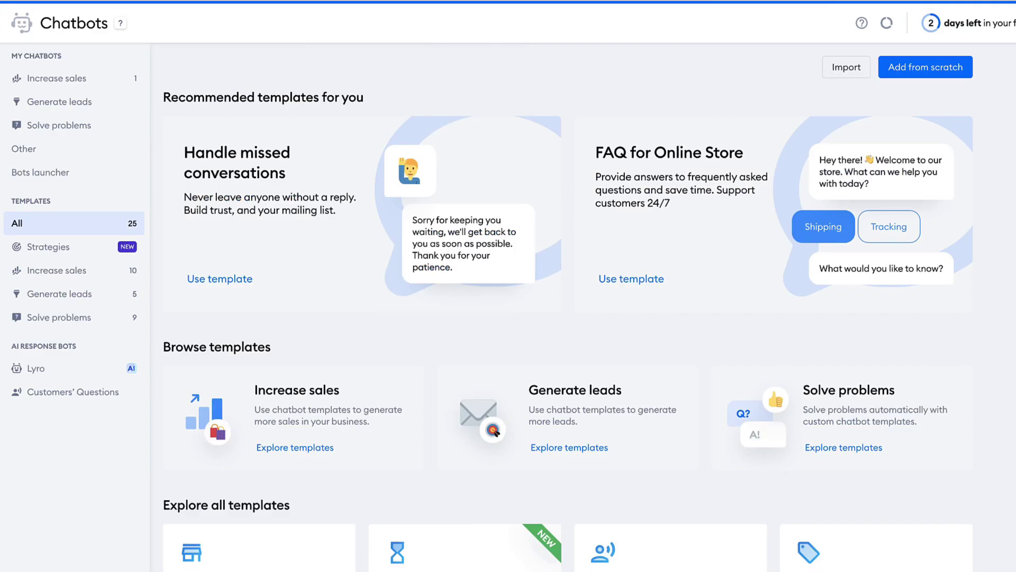
scroll(940, 275, down, 1)
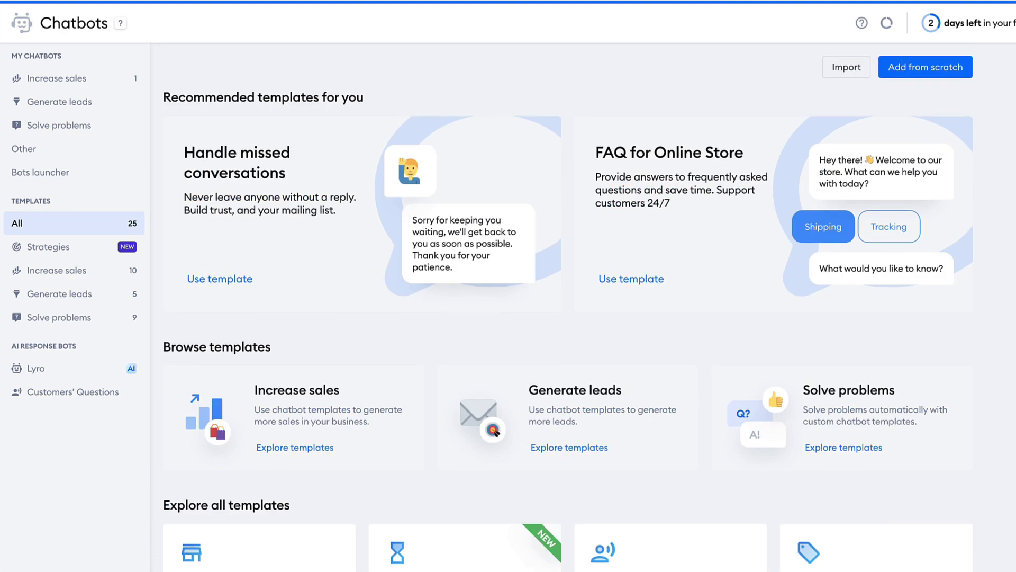
scroll(568, 306, down, 10)
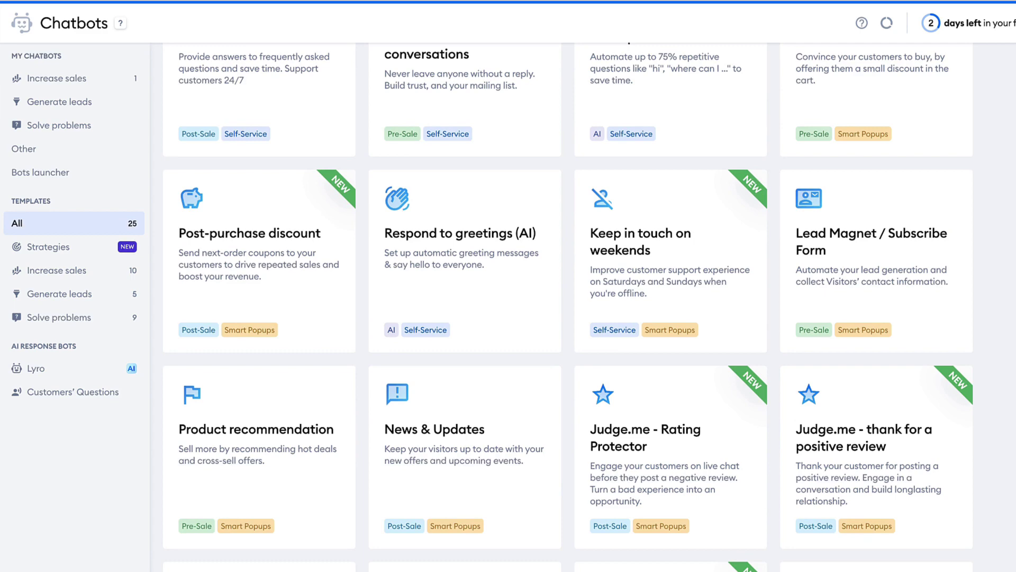
scroll(569, 306, down, 3)
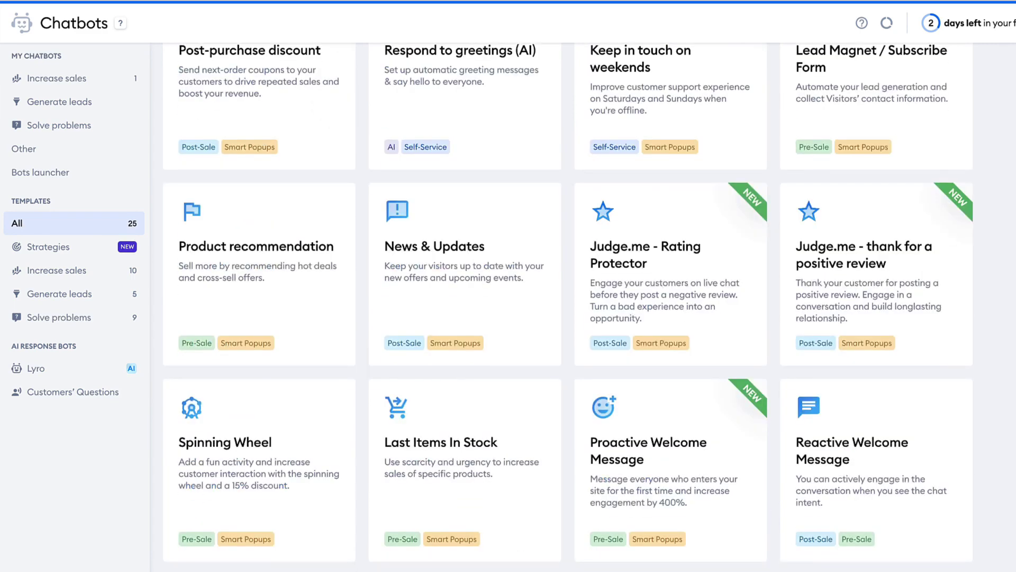
scroll(568, 305, up, 14)
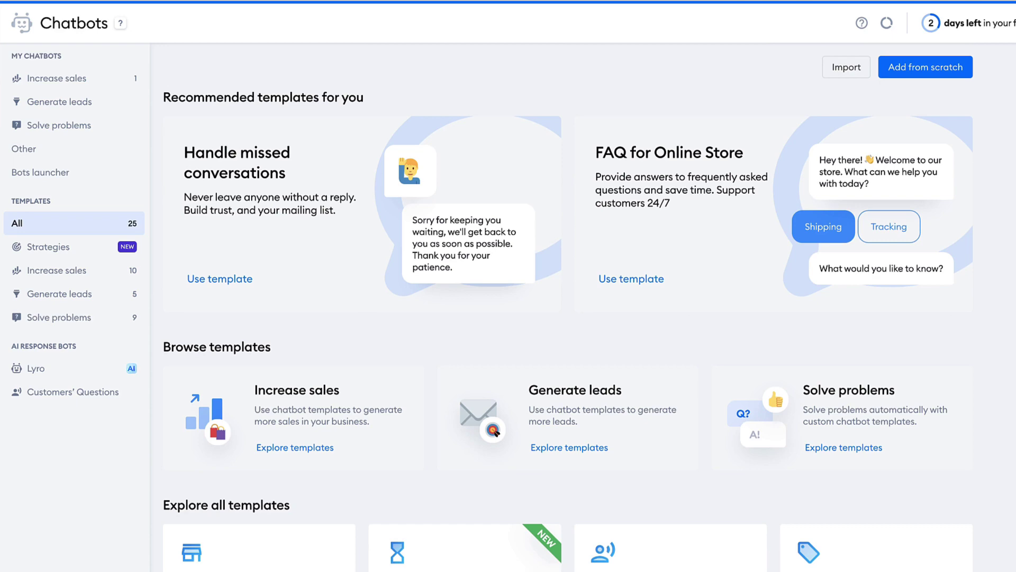
Add a blank bot with the First visit on site trigger and close the Actions panel.
click(925, 74)
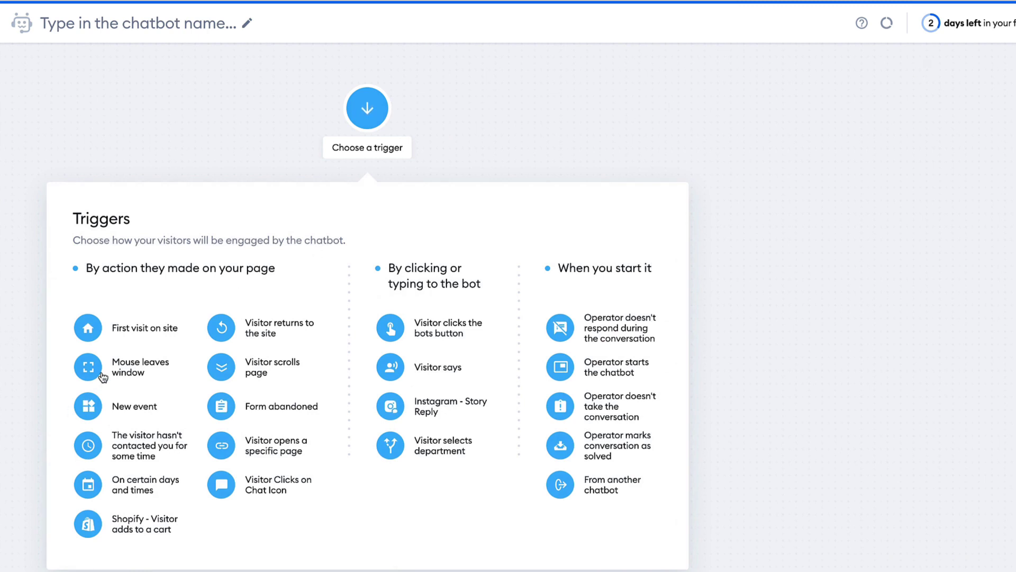
click(147, 330)
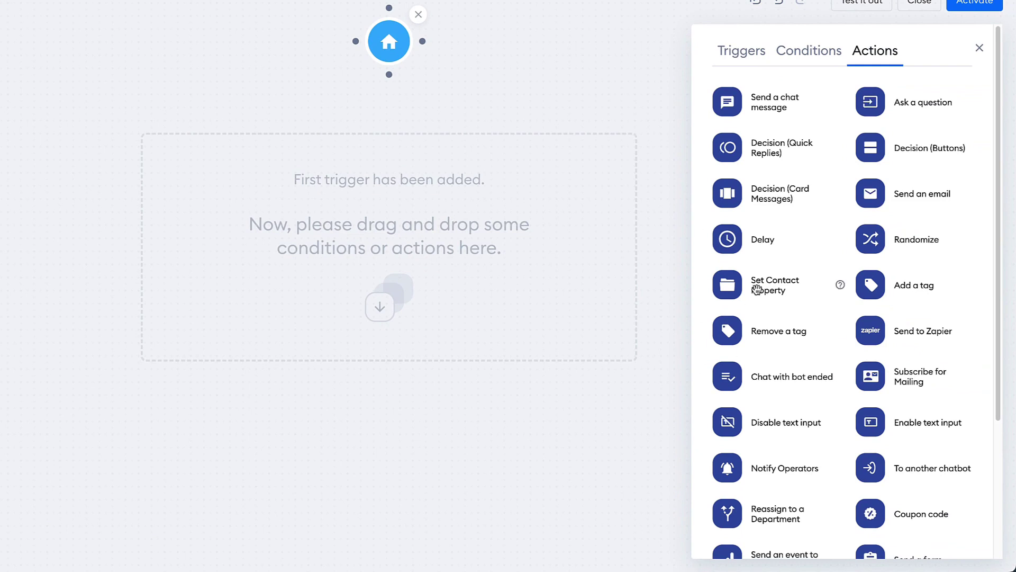
click(980, 49)
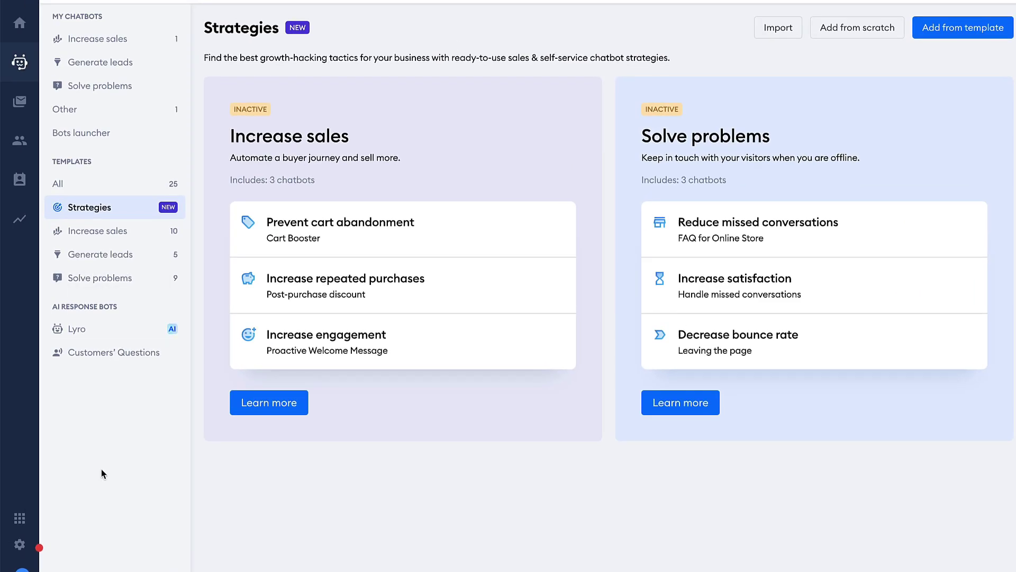
Open the Customers' Questions AI response bots section.
click(110, 359)
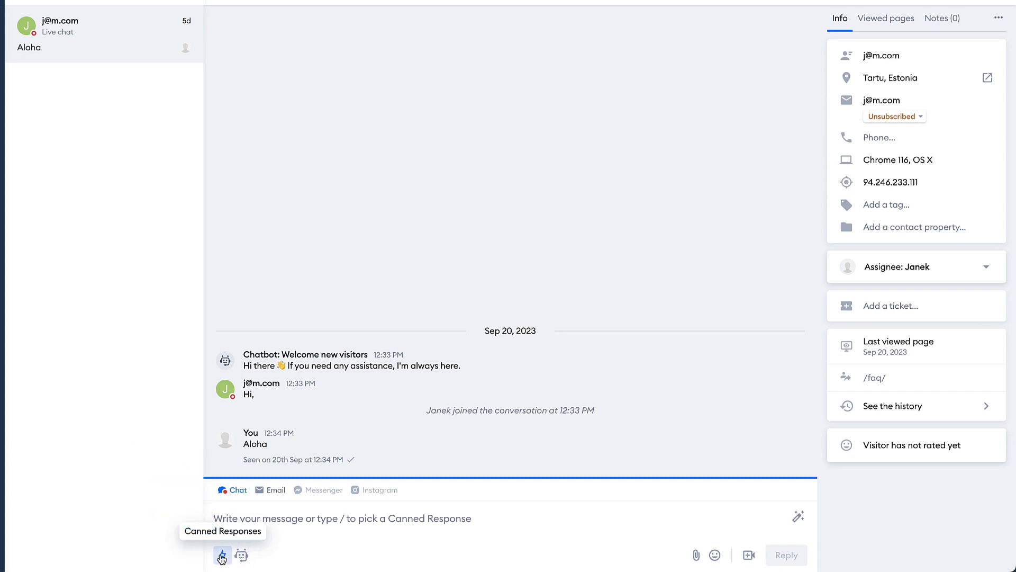
Create and save a new Lorem ipsum canned response tagged #info.
click(222, 556)
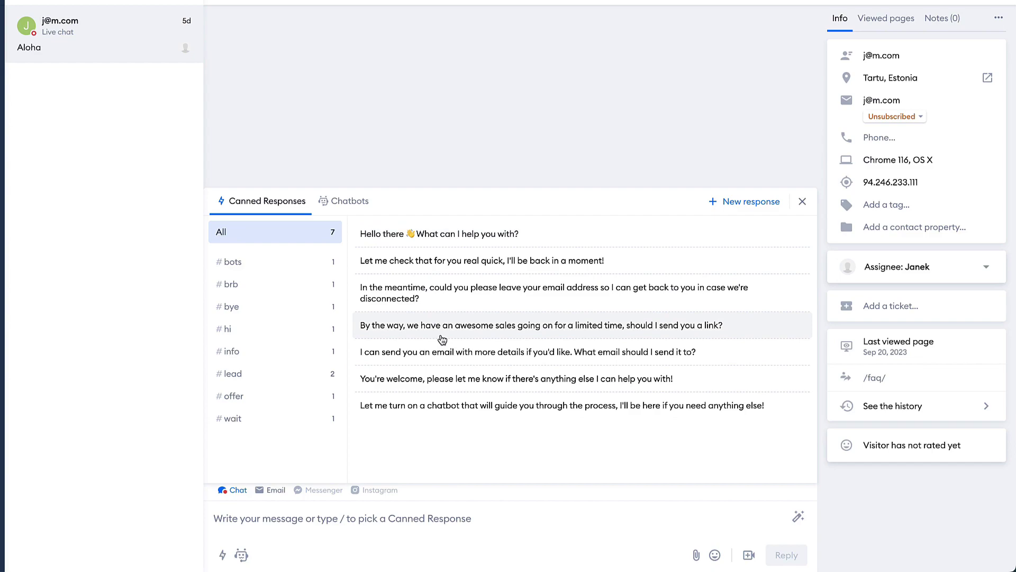
click(743, 202)
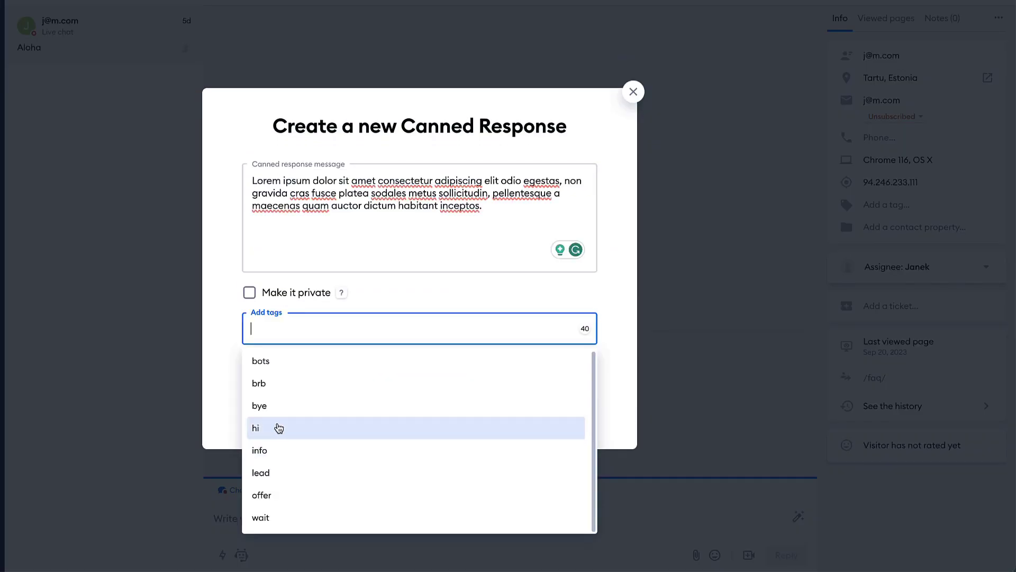
click(270, 452)
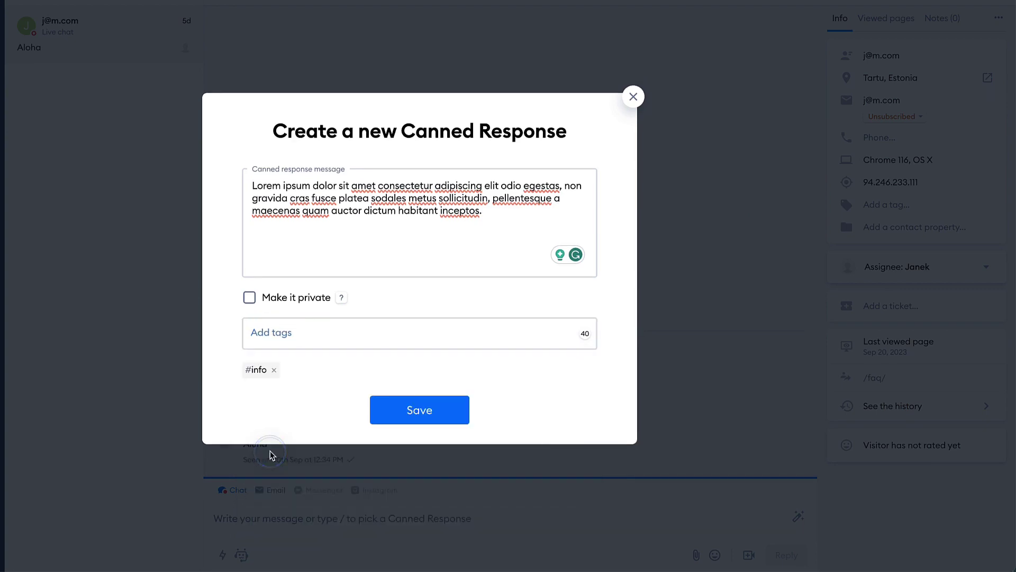
click(420, 411)
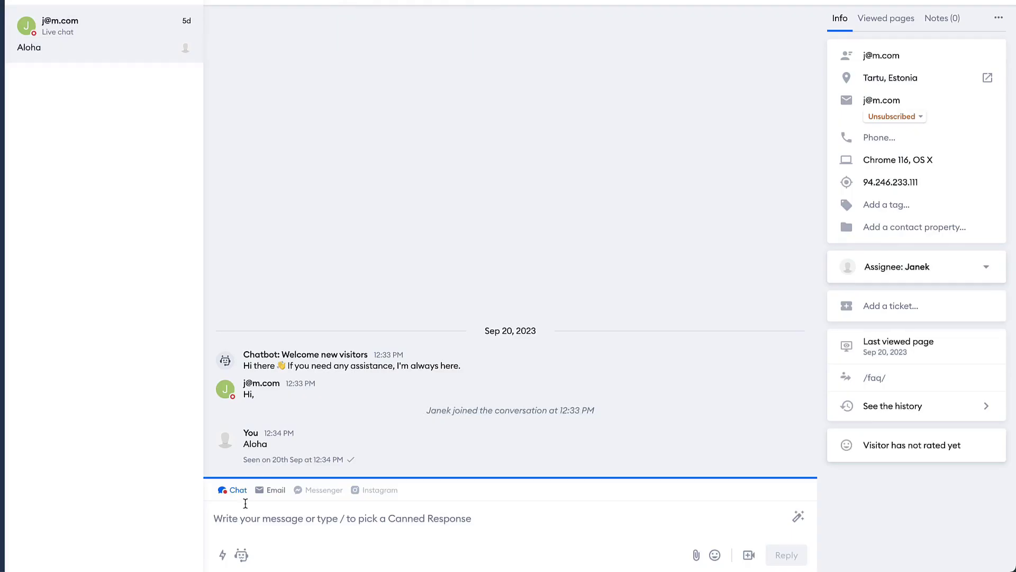
Insert the Lorem ipsum canned response into the reply and send it to the visitor.
click(218, 556)
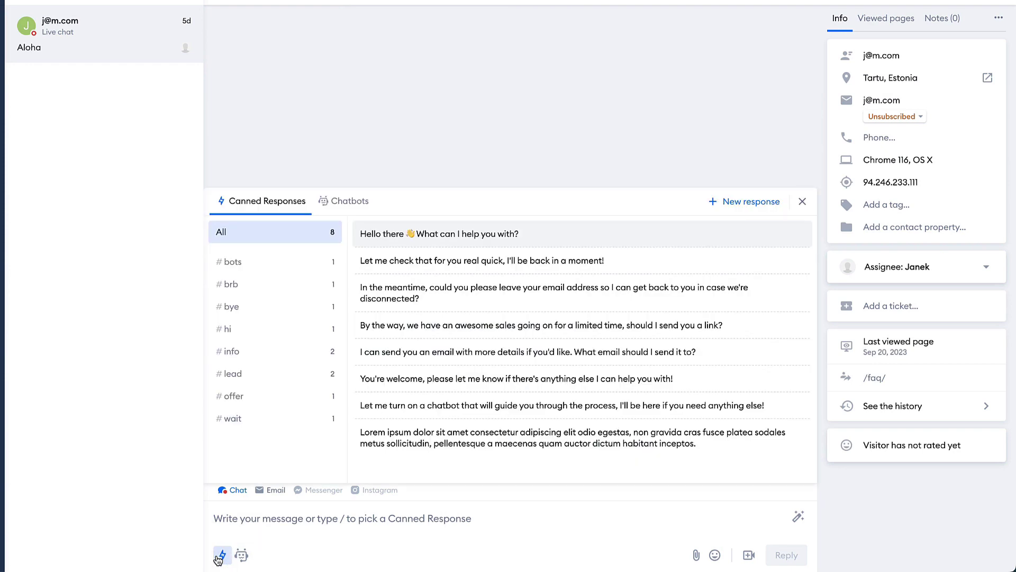
click(478, 431)
click(779, 548)
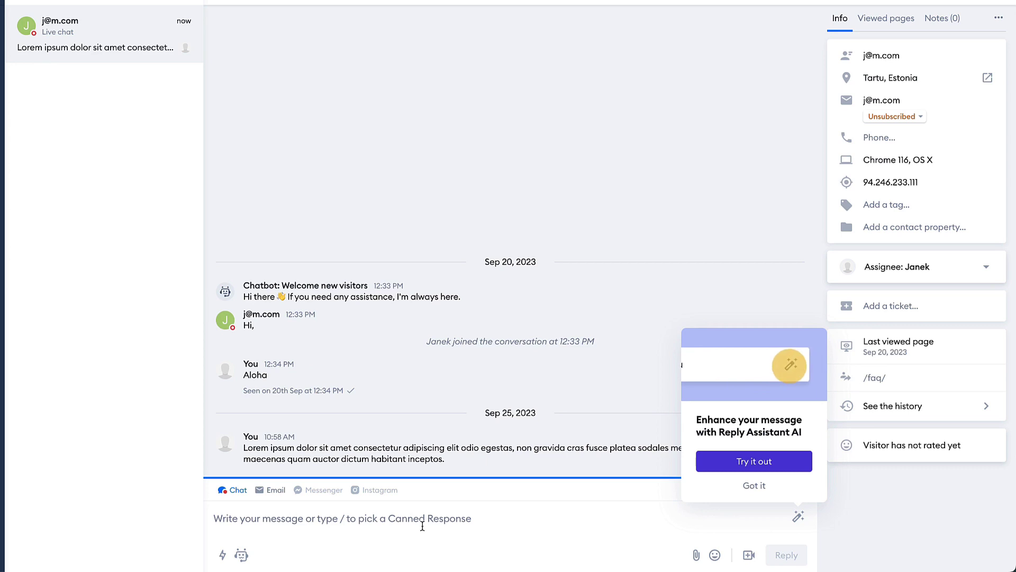
Run the Automate Repetitive Answers chatbot in the visitor's conversation from the composer's chatbot list.
click(243, 556)
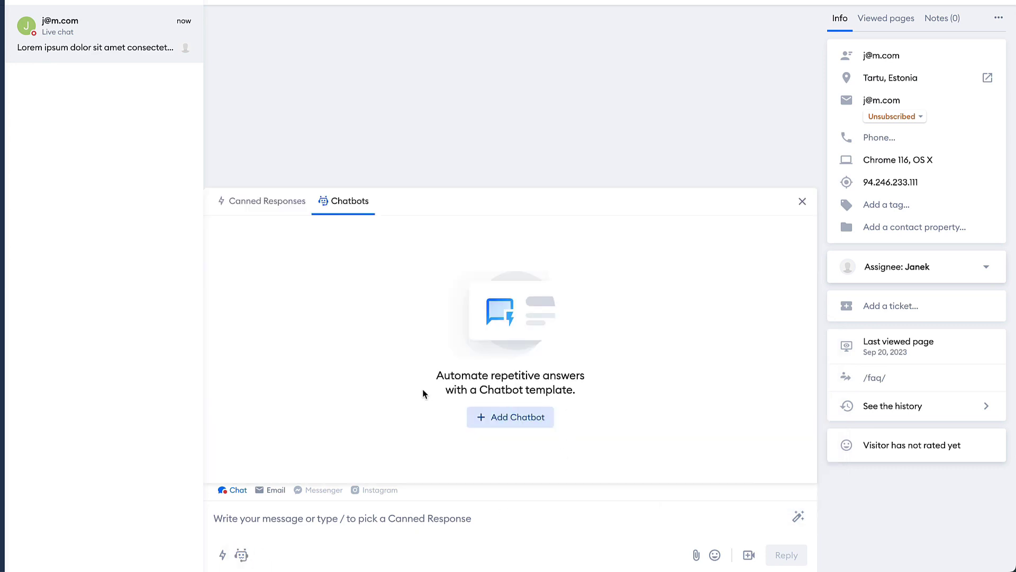
click(515, 418)
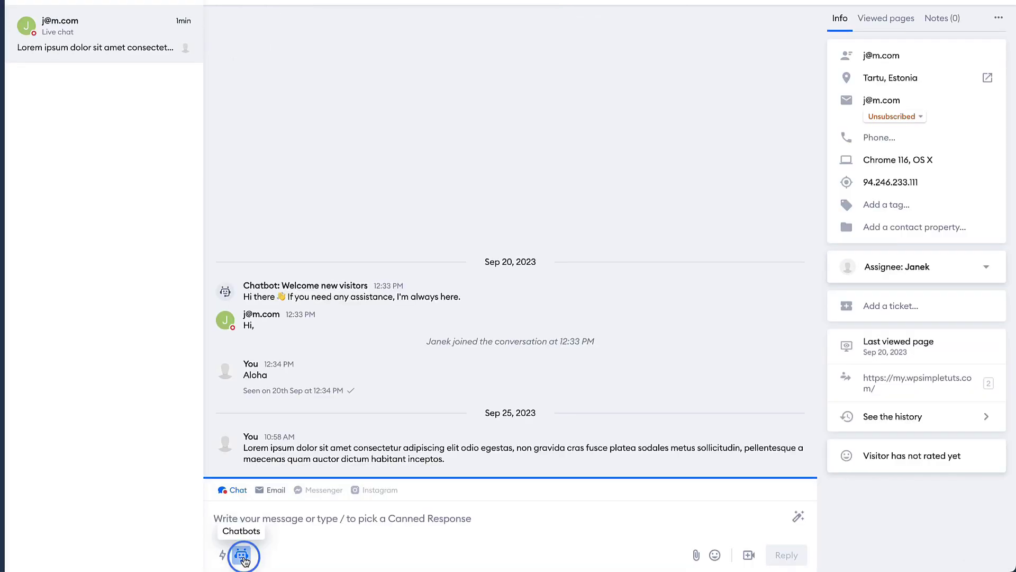
click(241, 554)
click(290, 466)
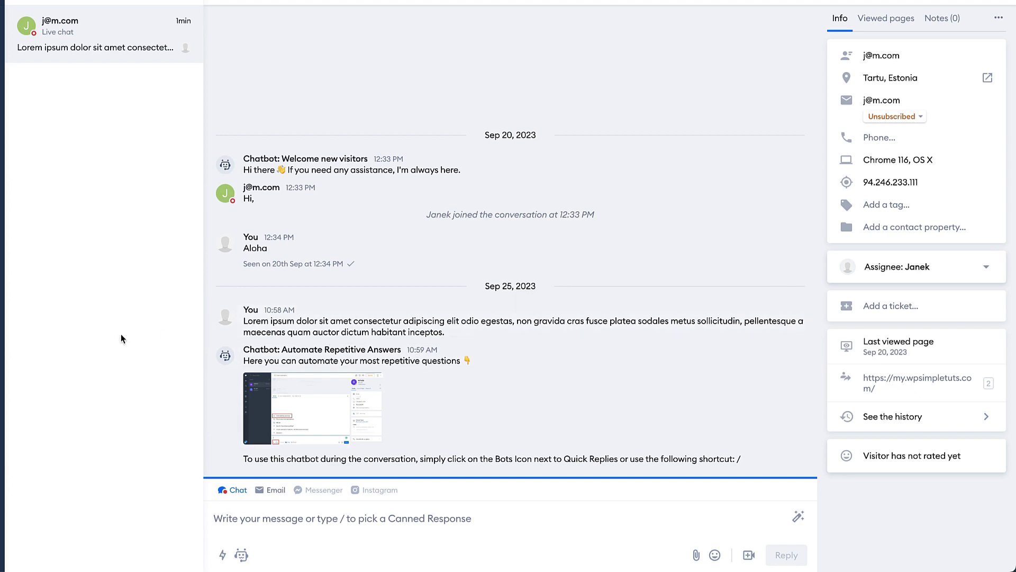
Send the visitor 'What is your order number', reworded by Reply Assistant AI.
click(312, 522)
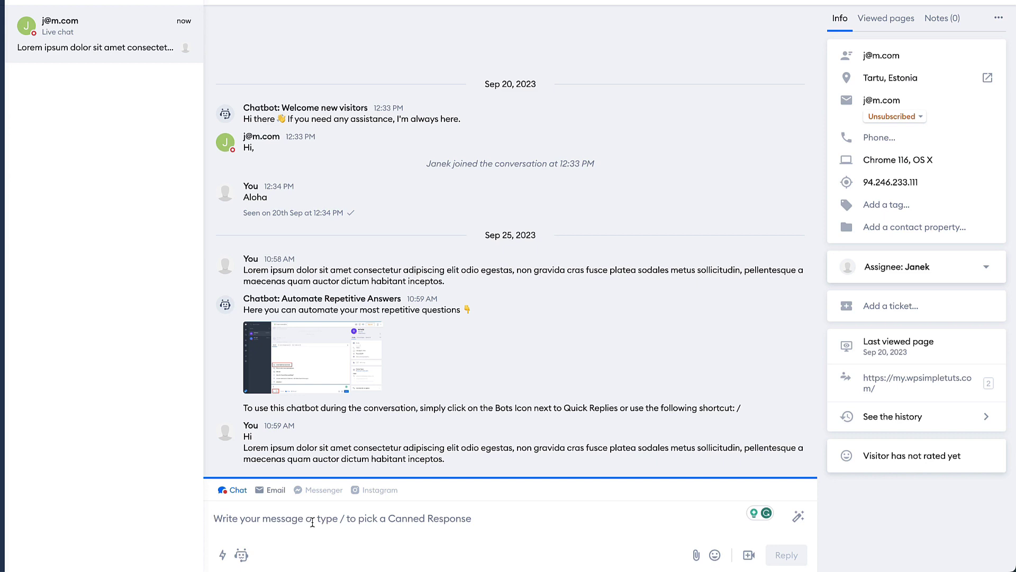
text(What is your)
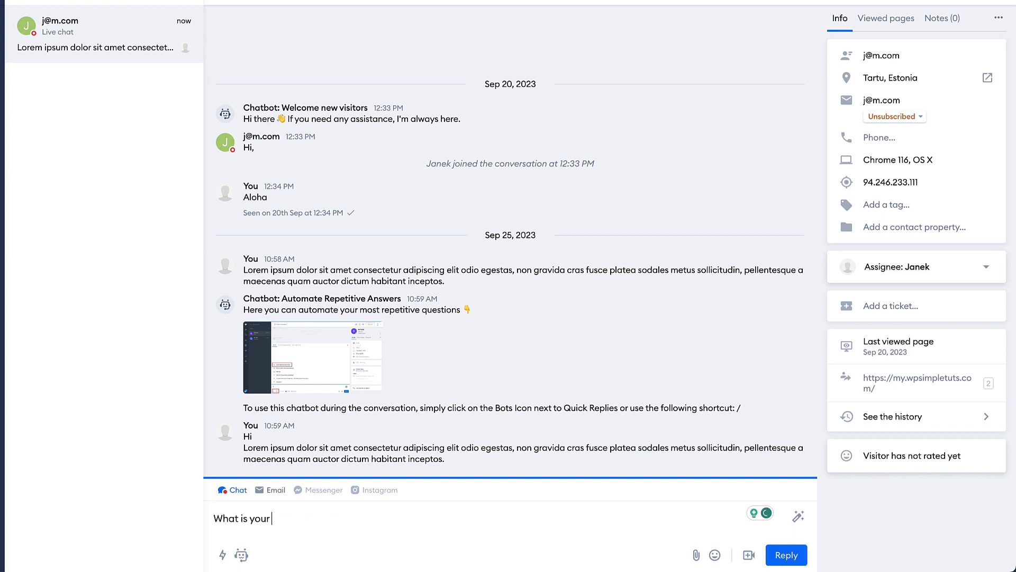
text( order number)
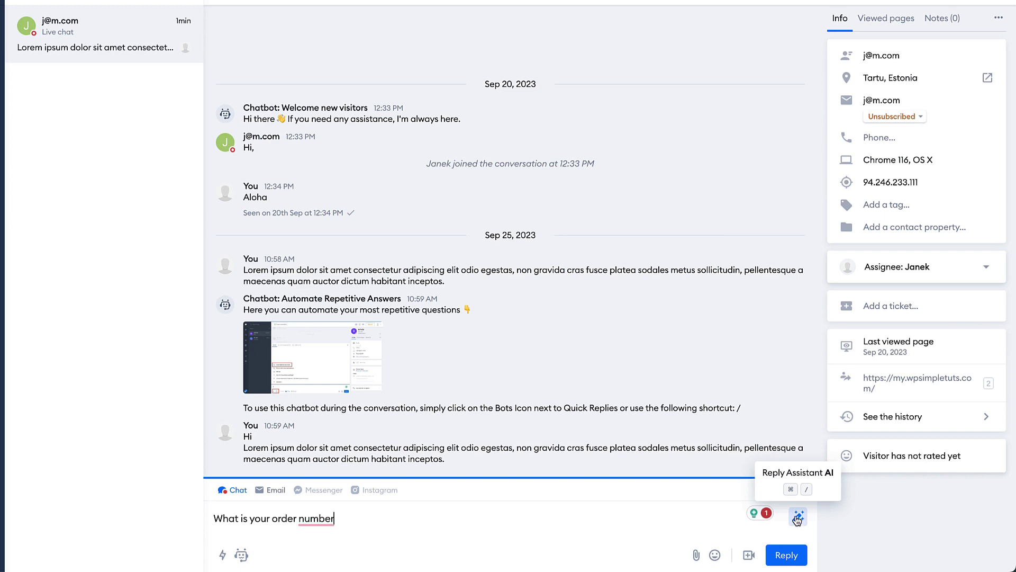
click(797, 518)
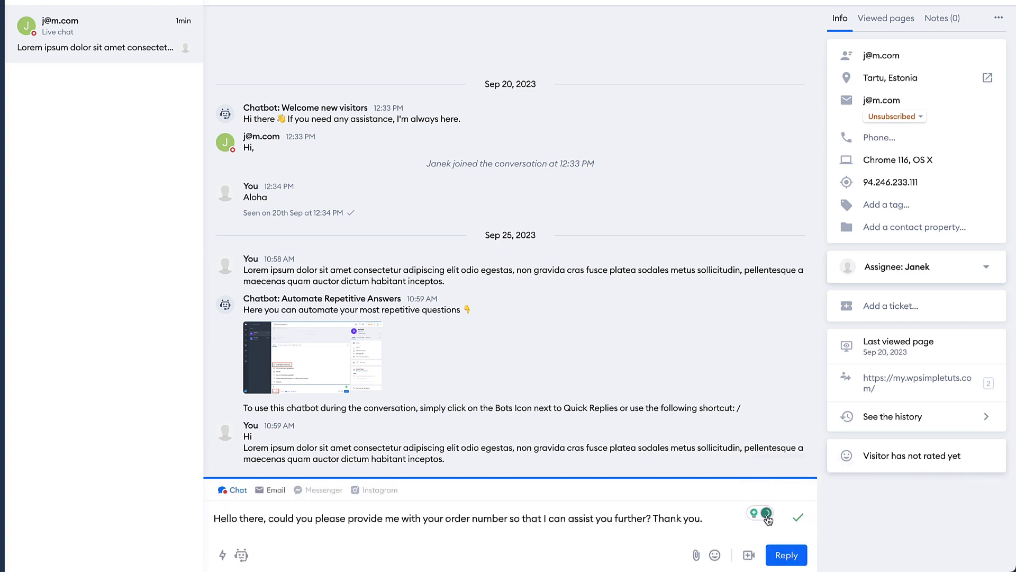
triple_click(533, 518)
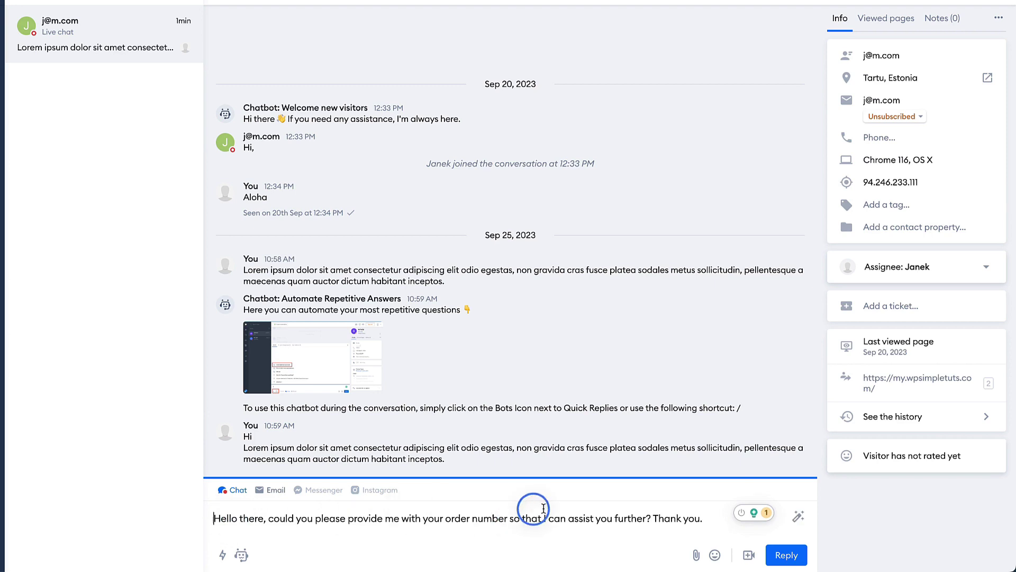
click(786, 555)
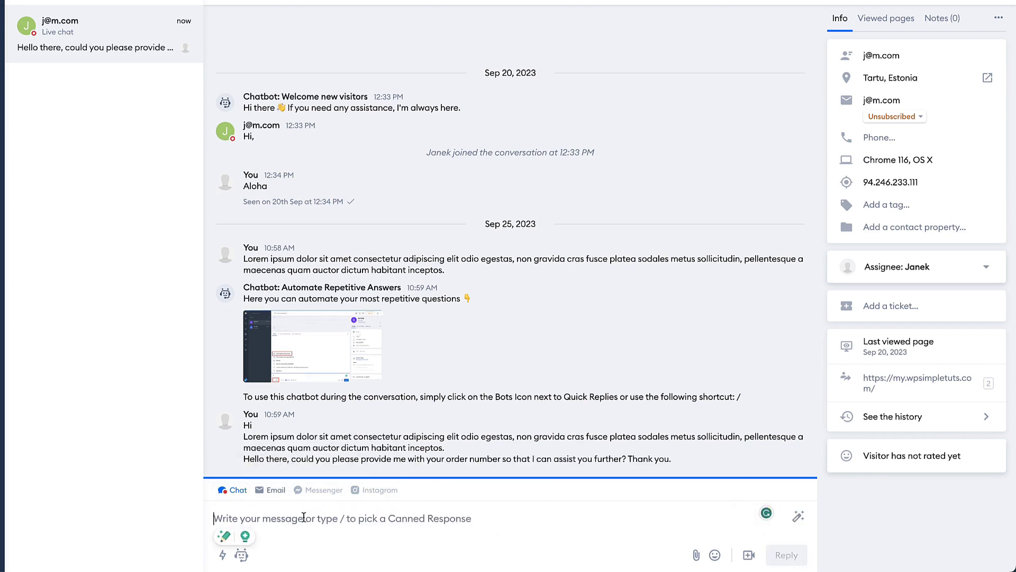
Send the order-number question again, rewritten by the AI as a polite apology.
text(What is your order number?)
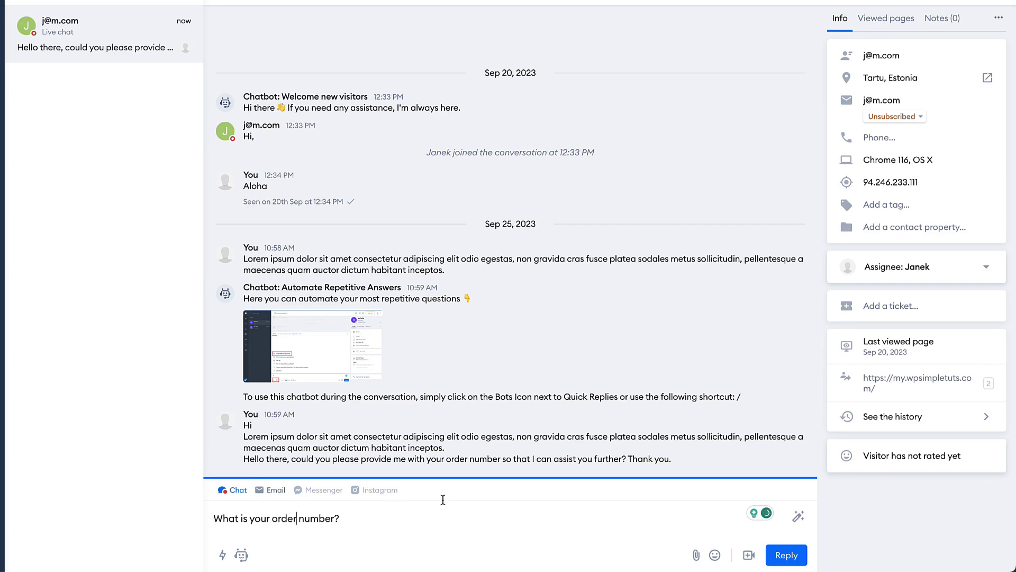
click(797, 518)
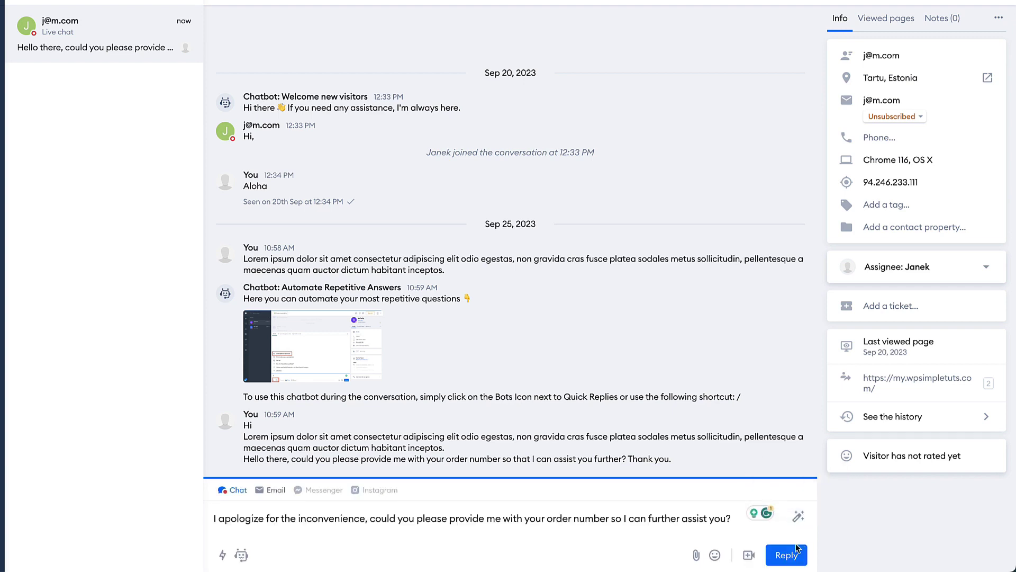
click(783, 557)
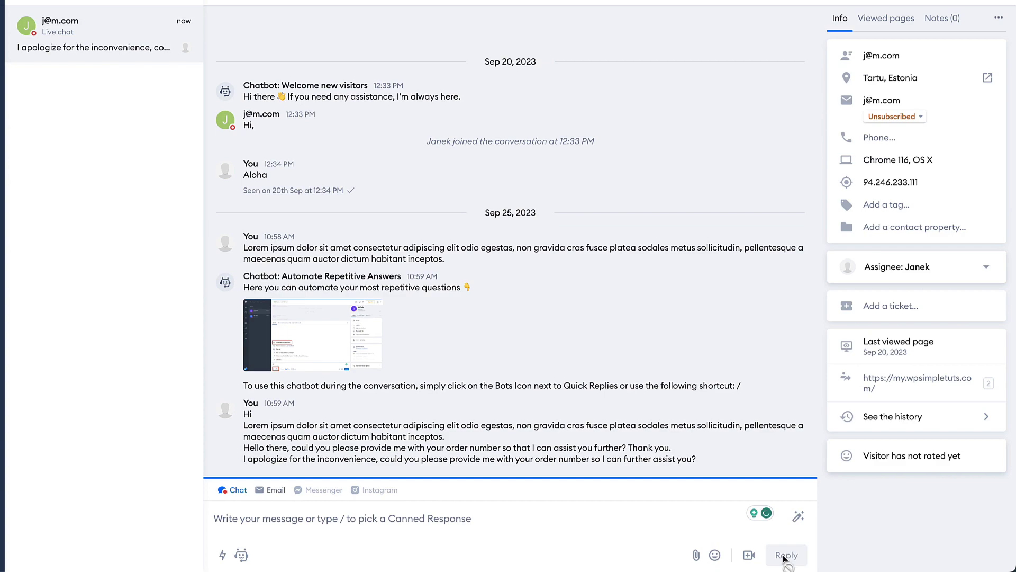